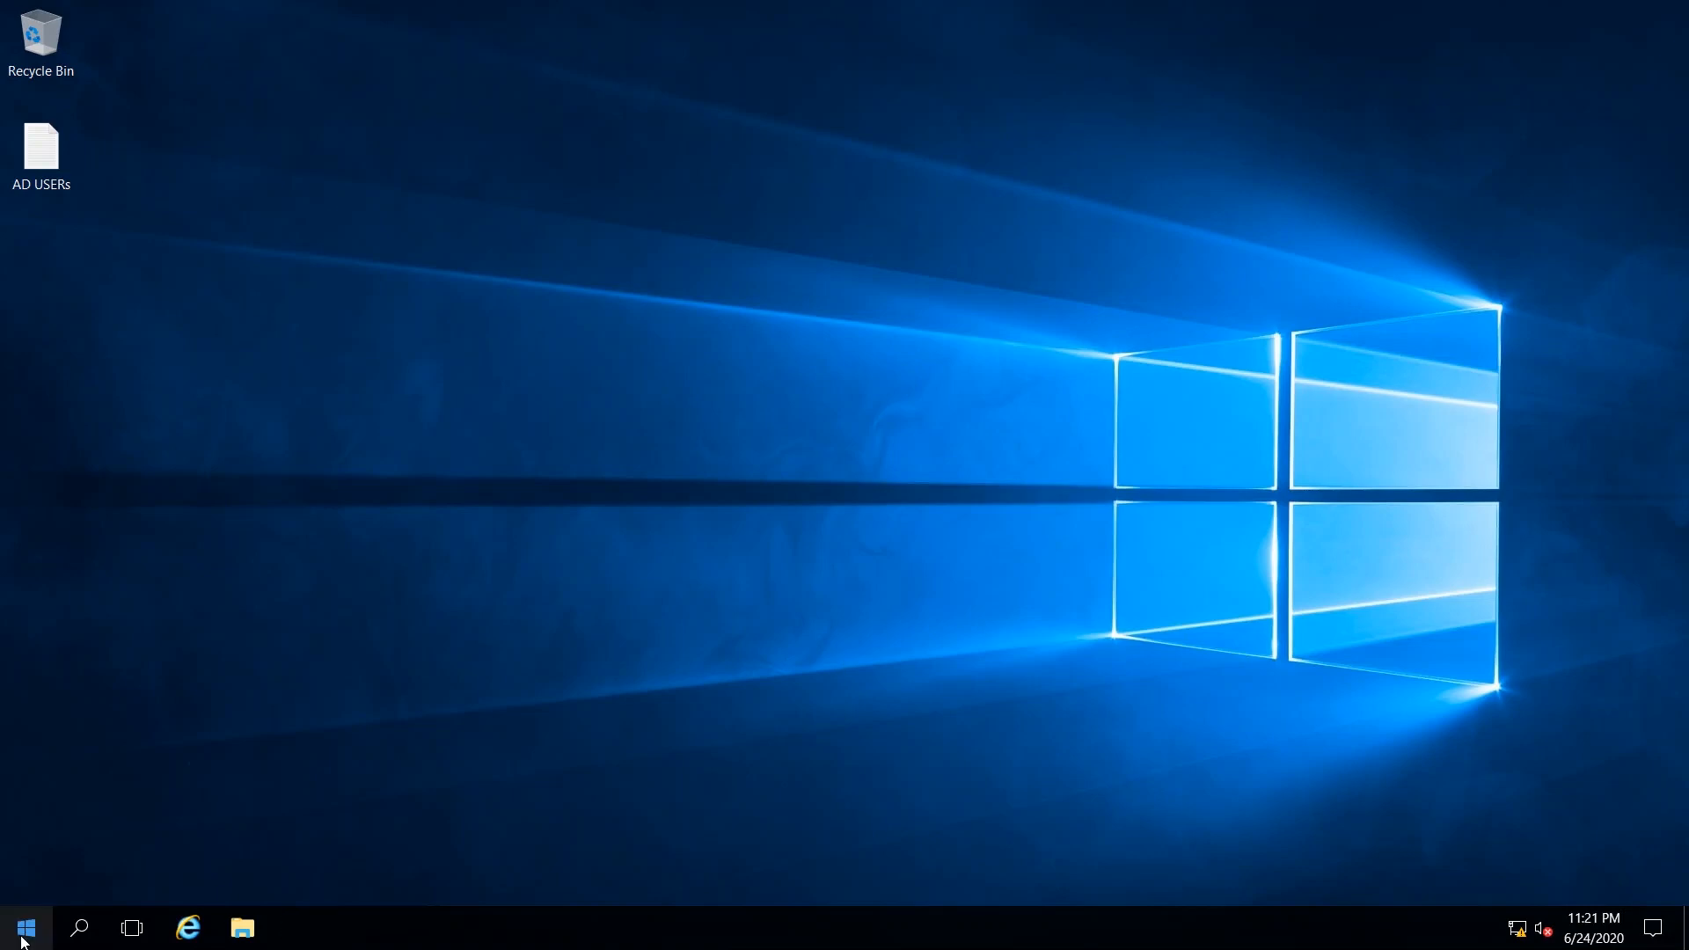
Open Server Manager on the server and launch Active Directory Users and Computers.
click(24, 940)
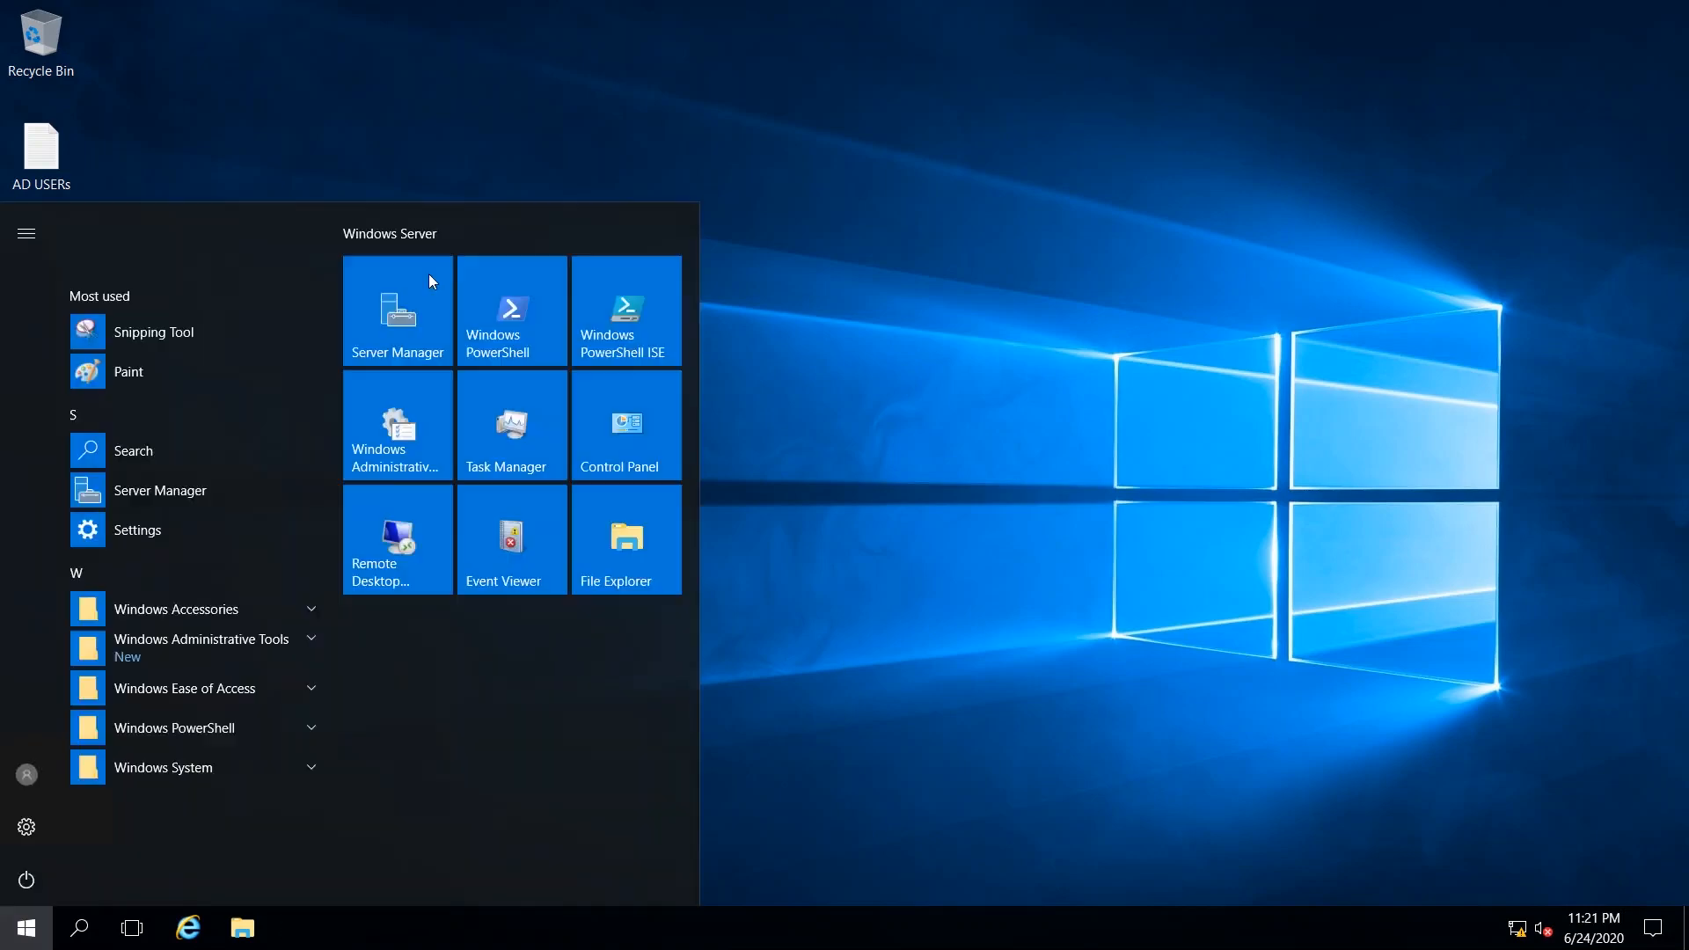
click(377, 345)
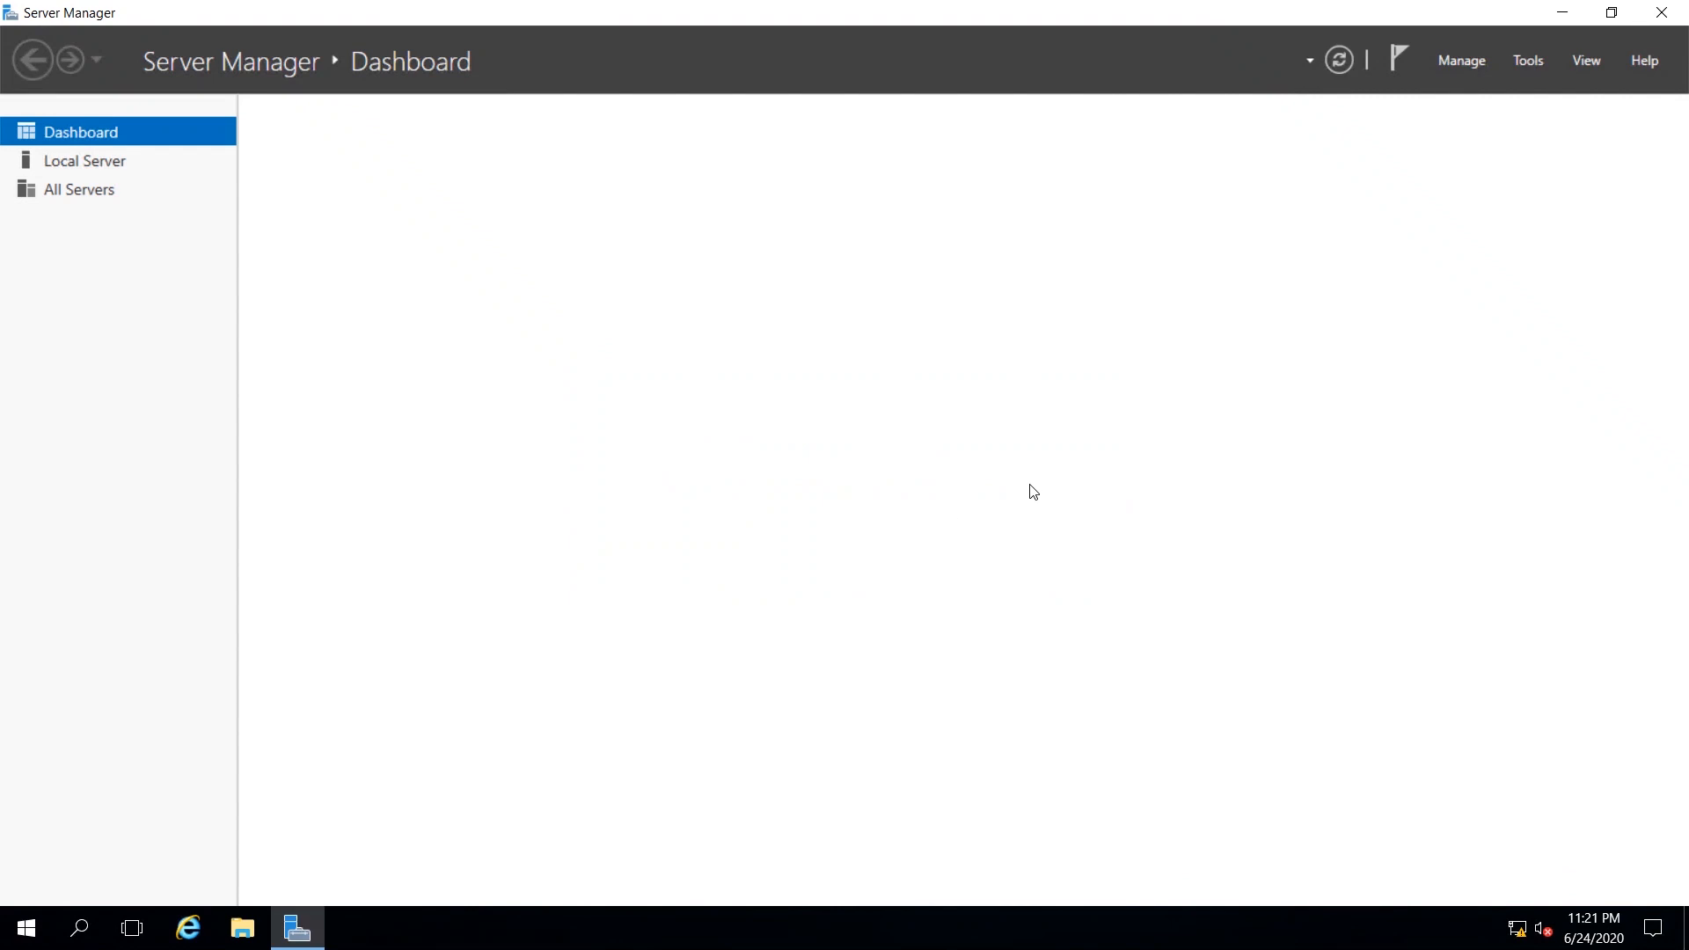
click(1531, 61)
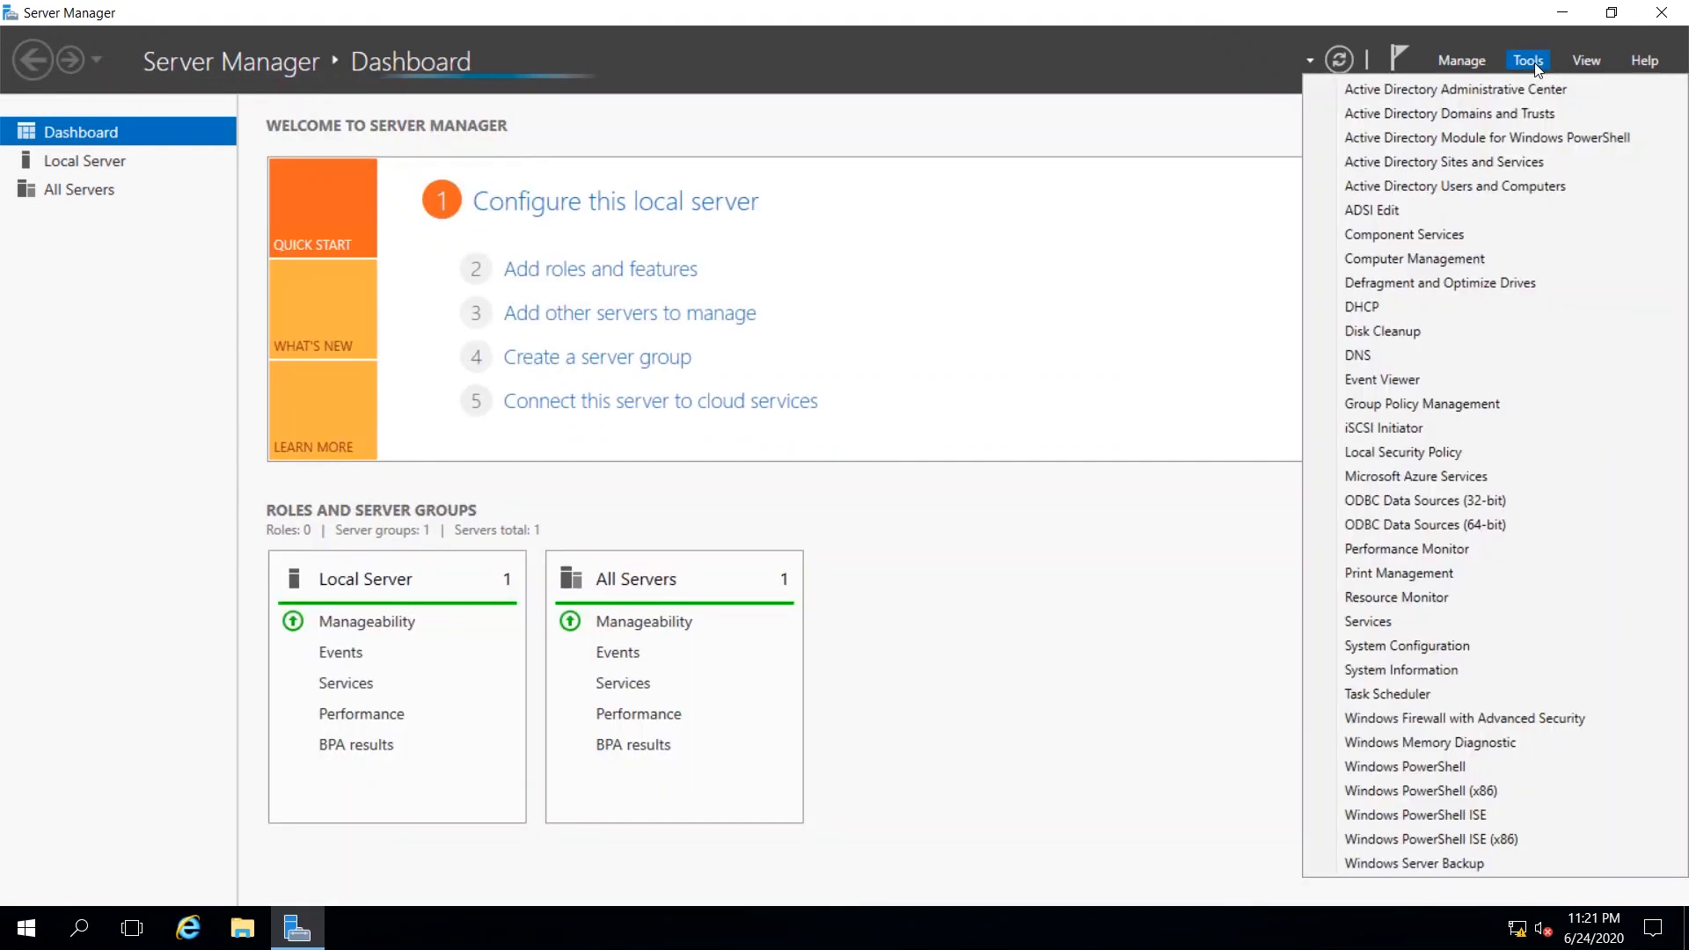
click(1477, 187)
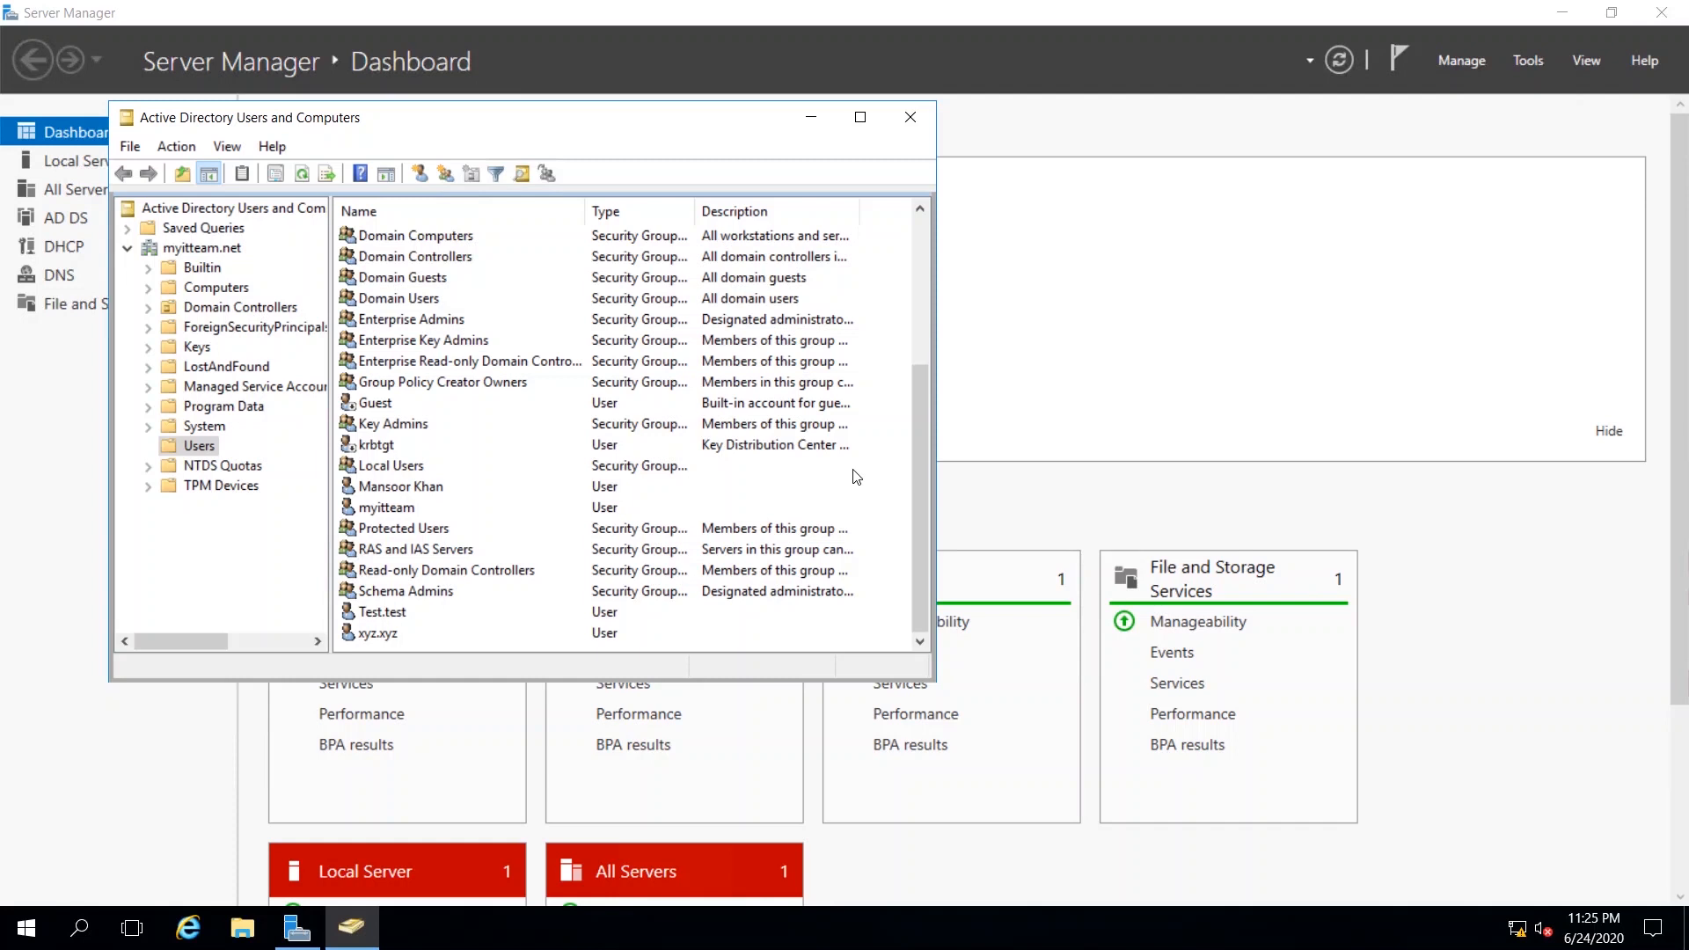
Review the myitteam, Test.test and xyz.xyz accounts in the Users container, then minimize the Active Directory window.
click(374, 510)
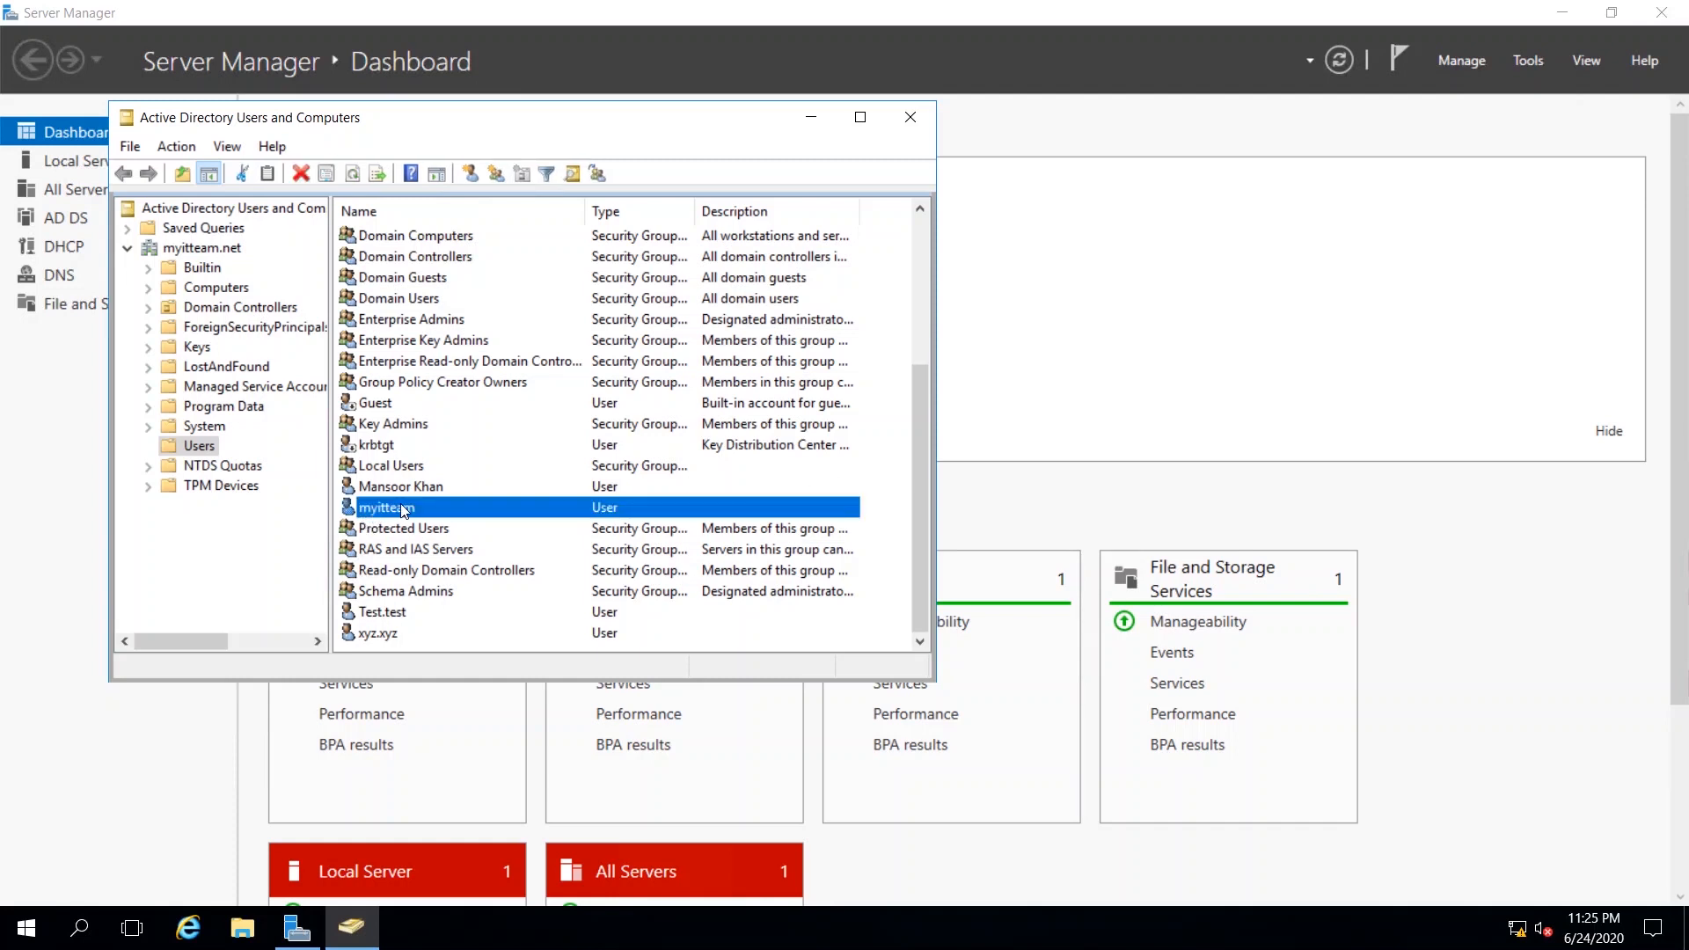
click(389, 613)
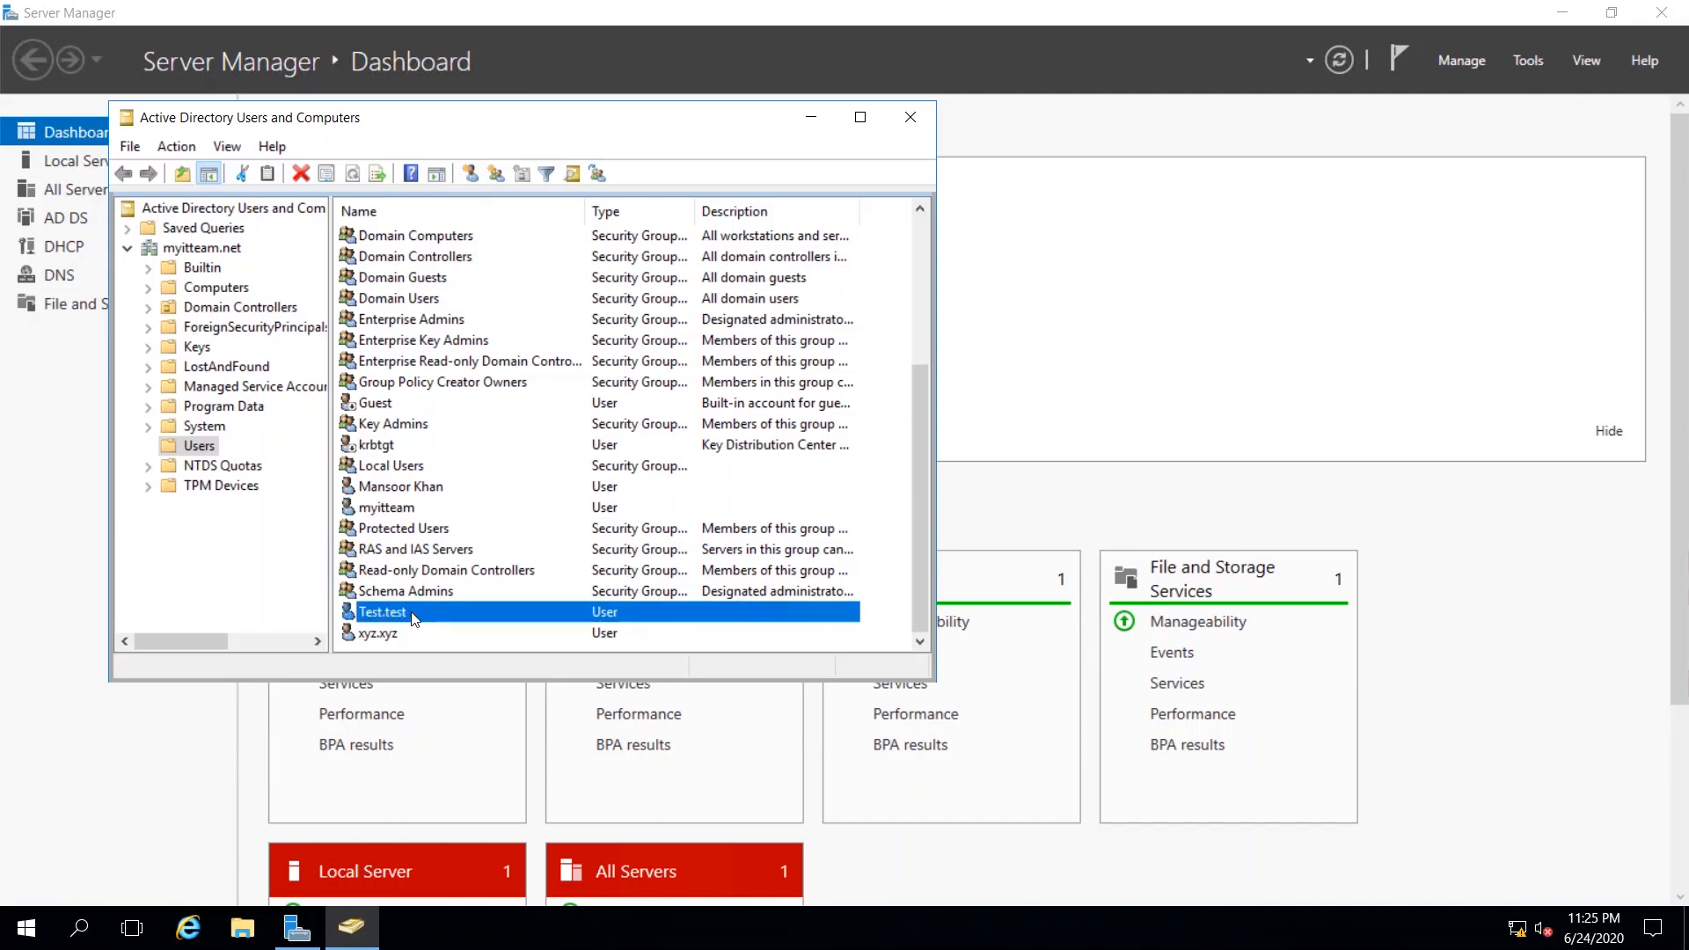
click(384, 635)
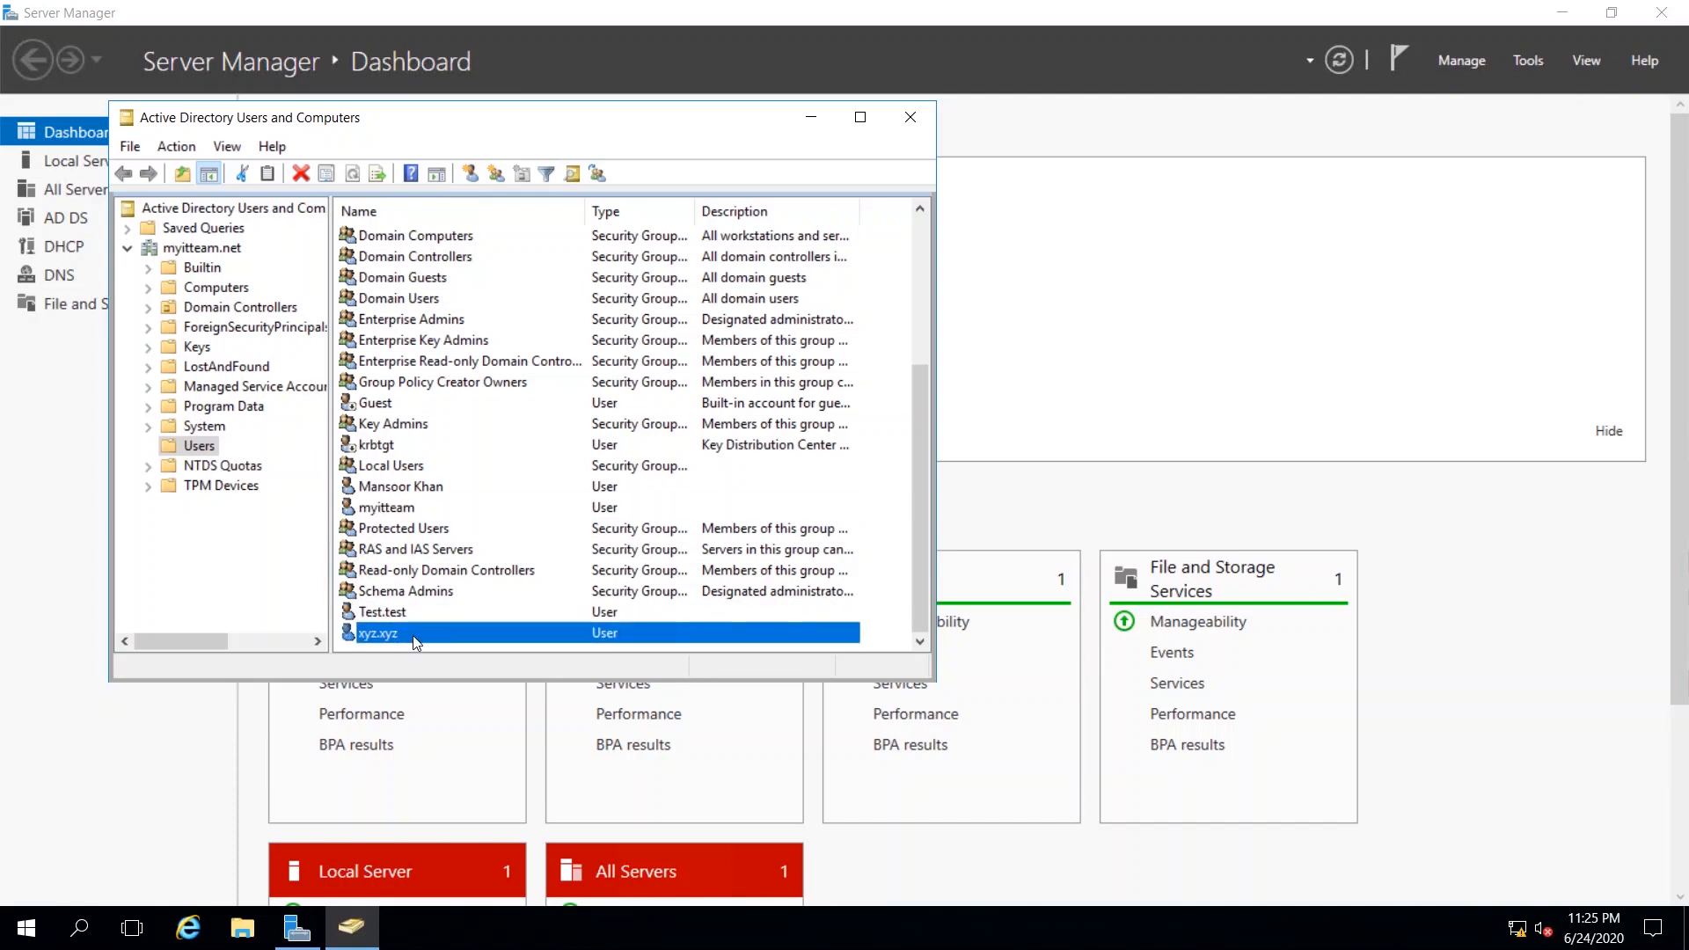
click(821, 123)
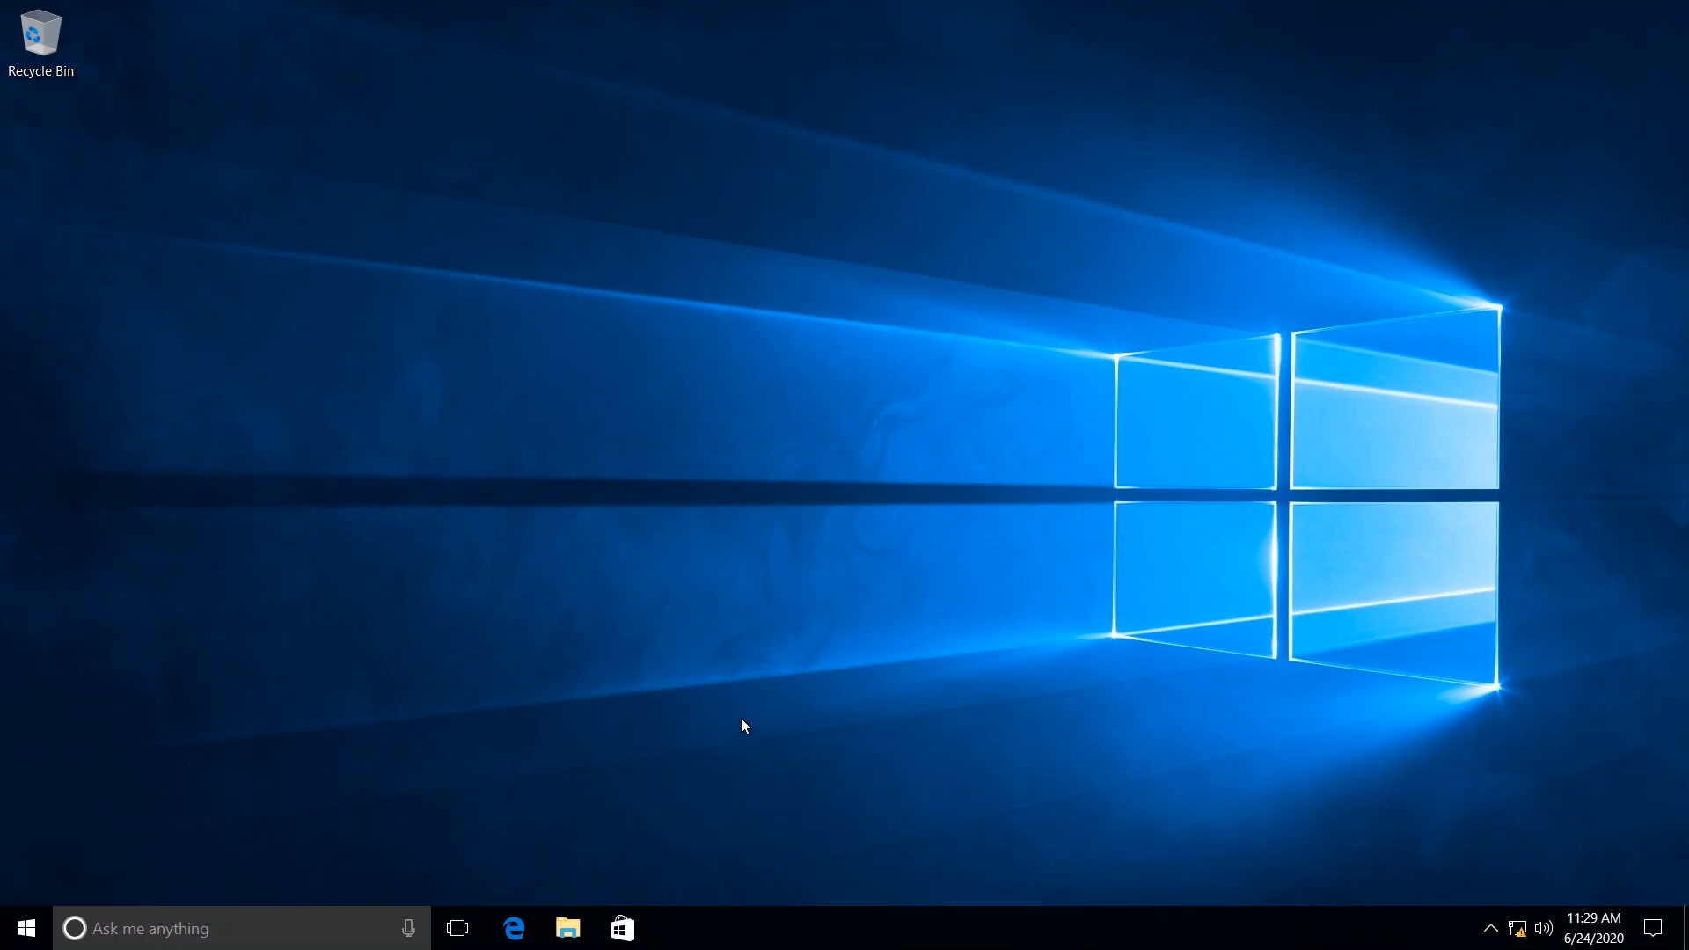
On the Windows 10 client, launch the WindowsTH-RSAT_WS_1709-x64 installer from the Downloads folder.
click(569, 929)
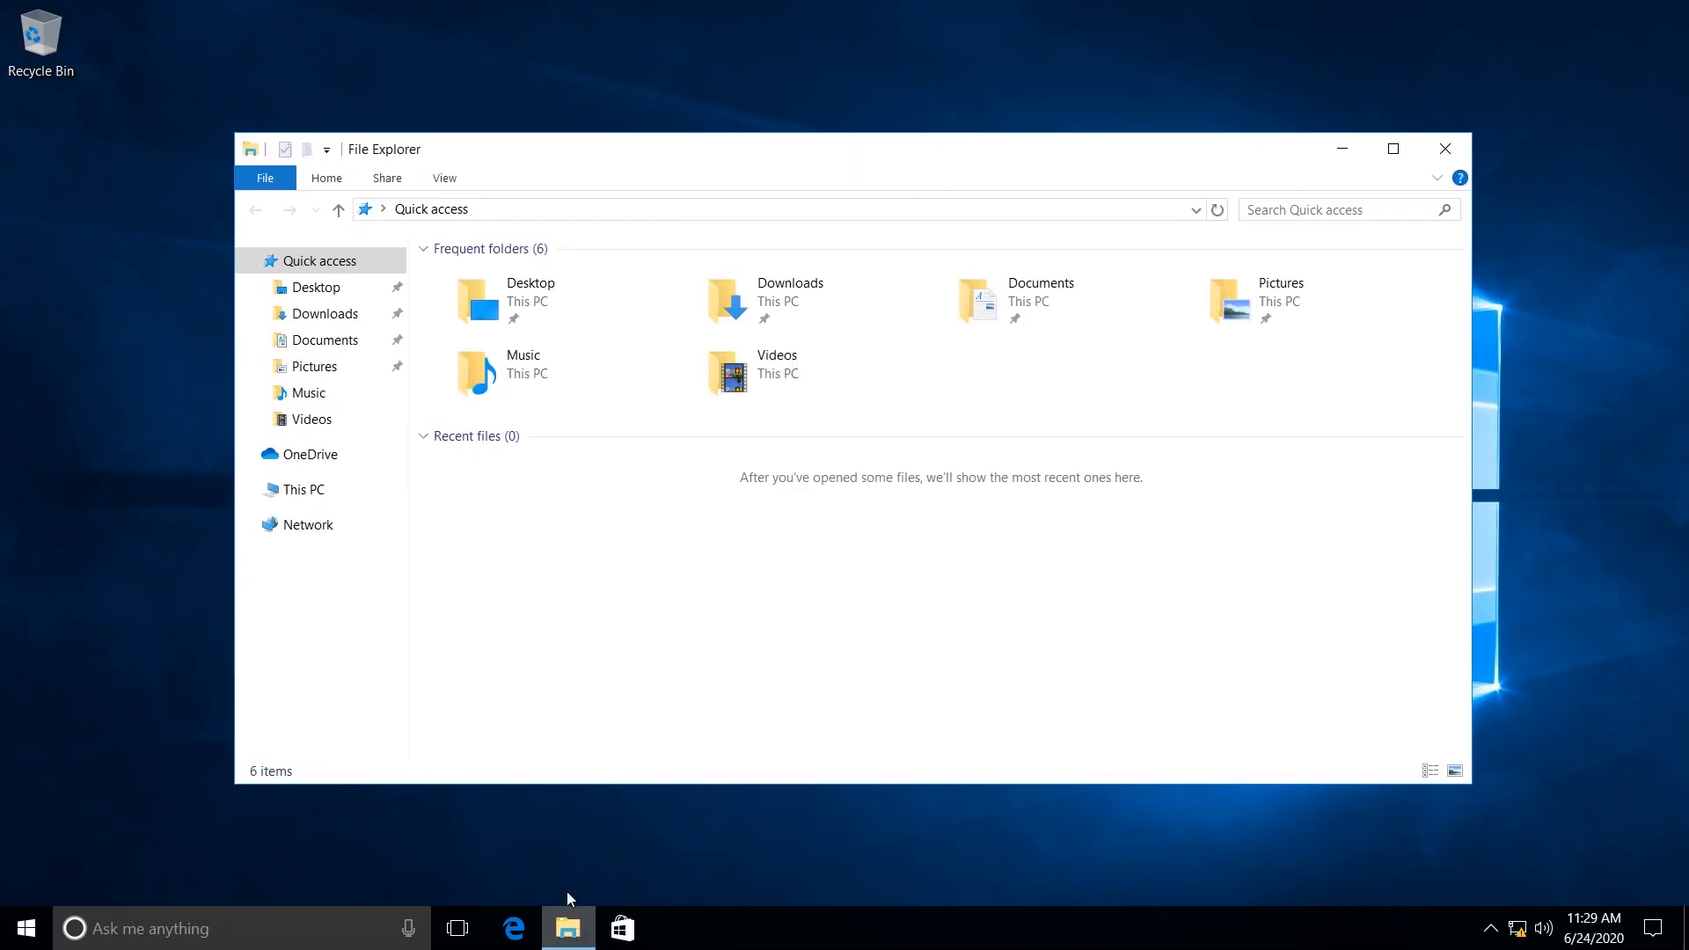
click(324, 317)
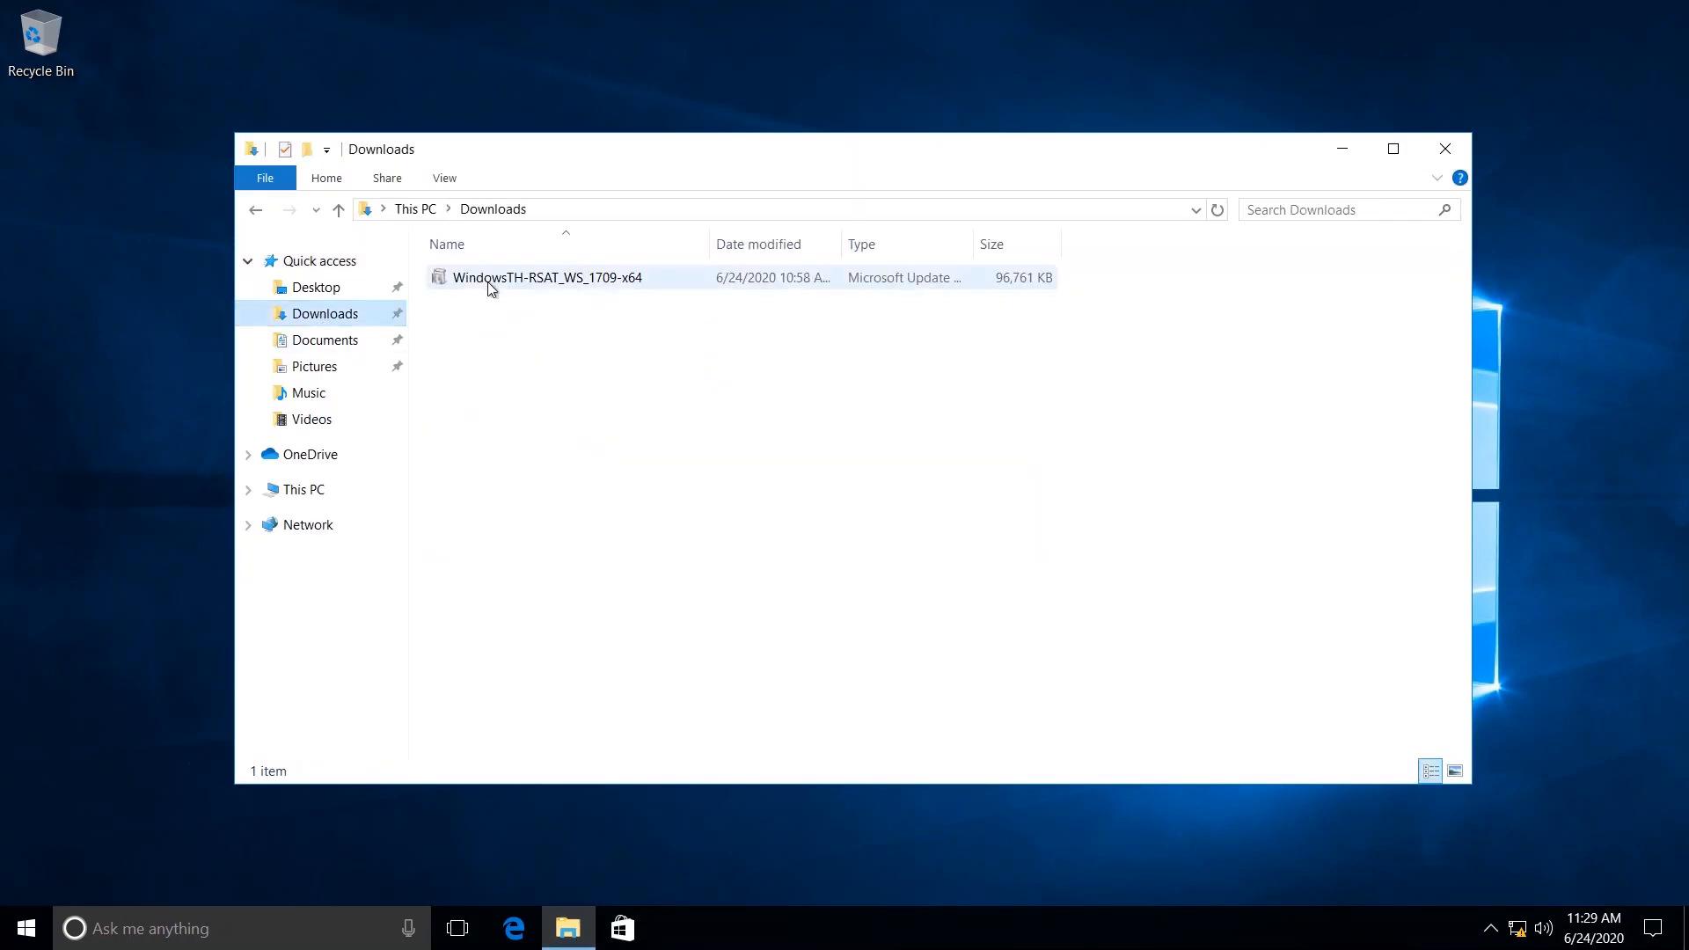
click(518, 277)
click(600, 306)
click(588, 275)
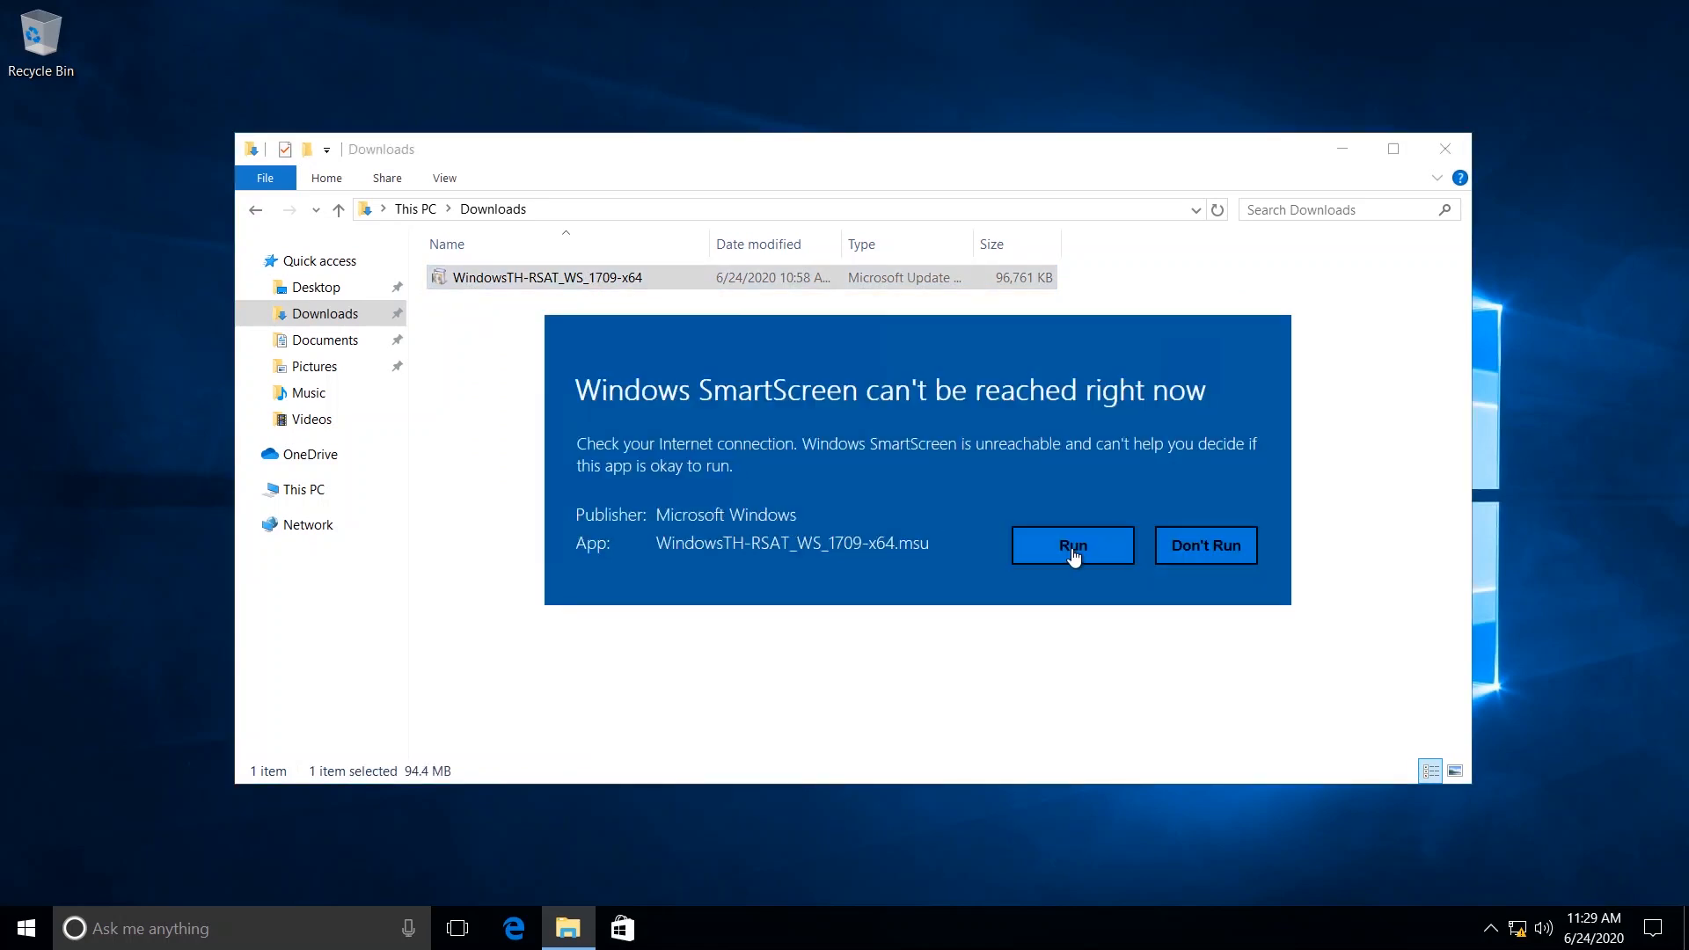
Allow the RSAT update to run, install it by accepting the license terms, and restart the computer.
click(1073, 550)
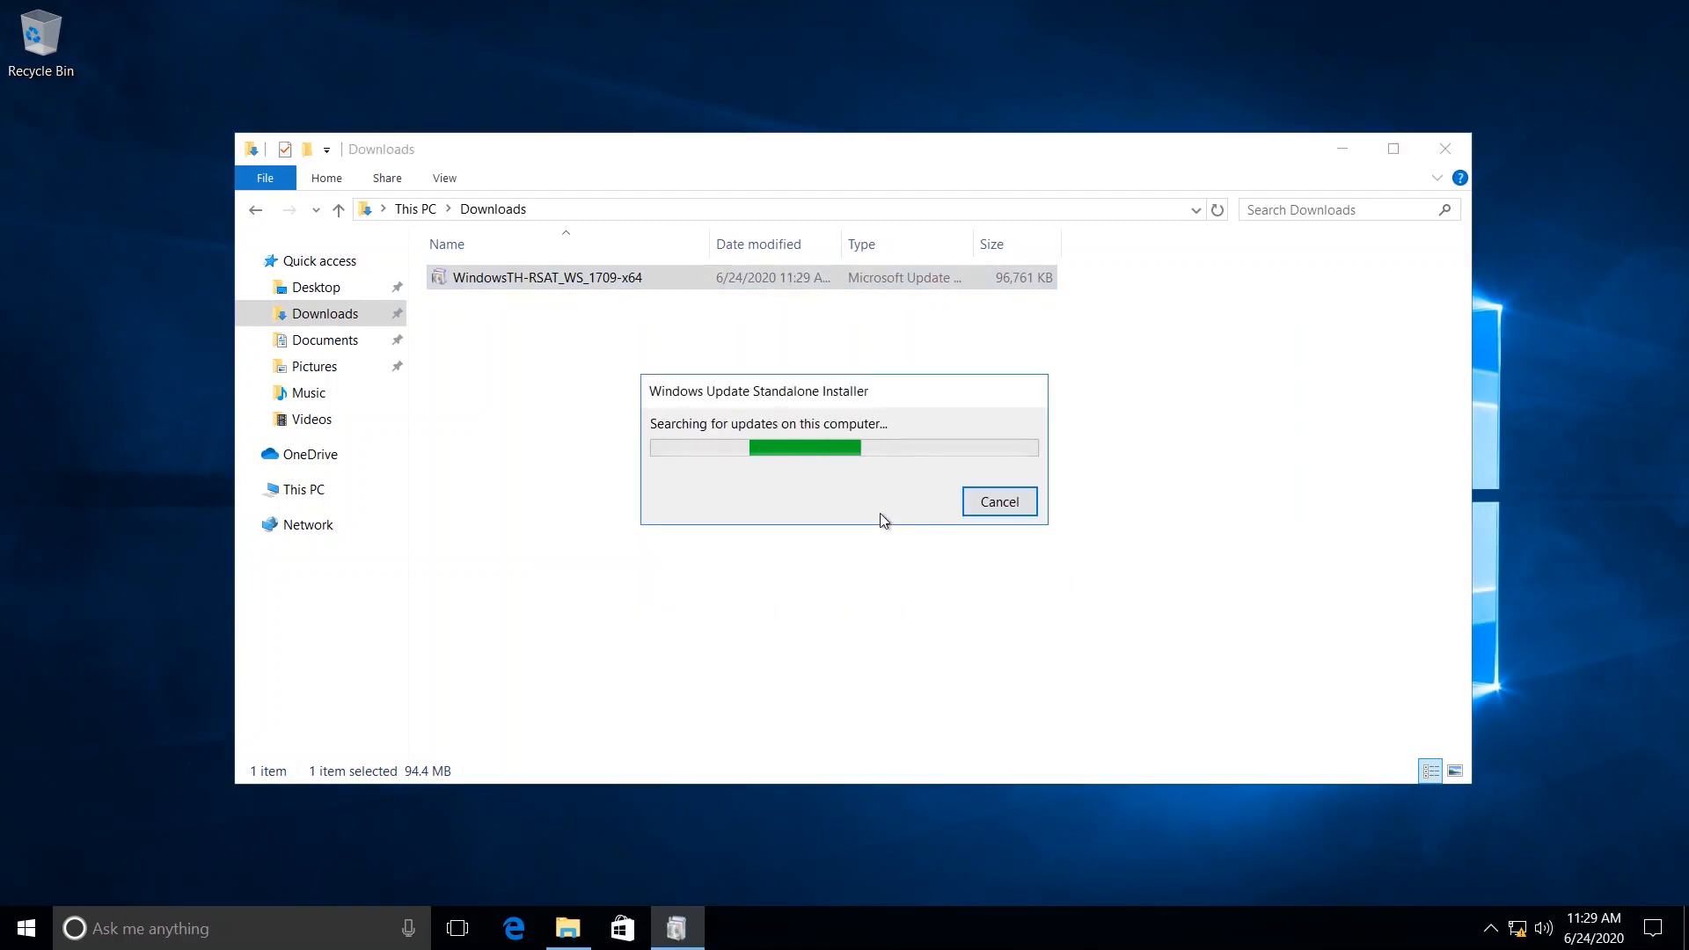
click(898, 511)
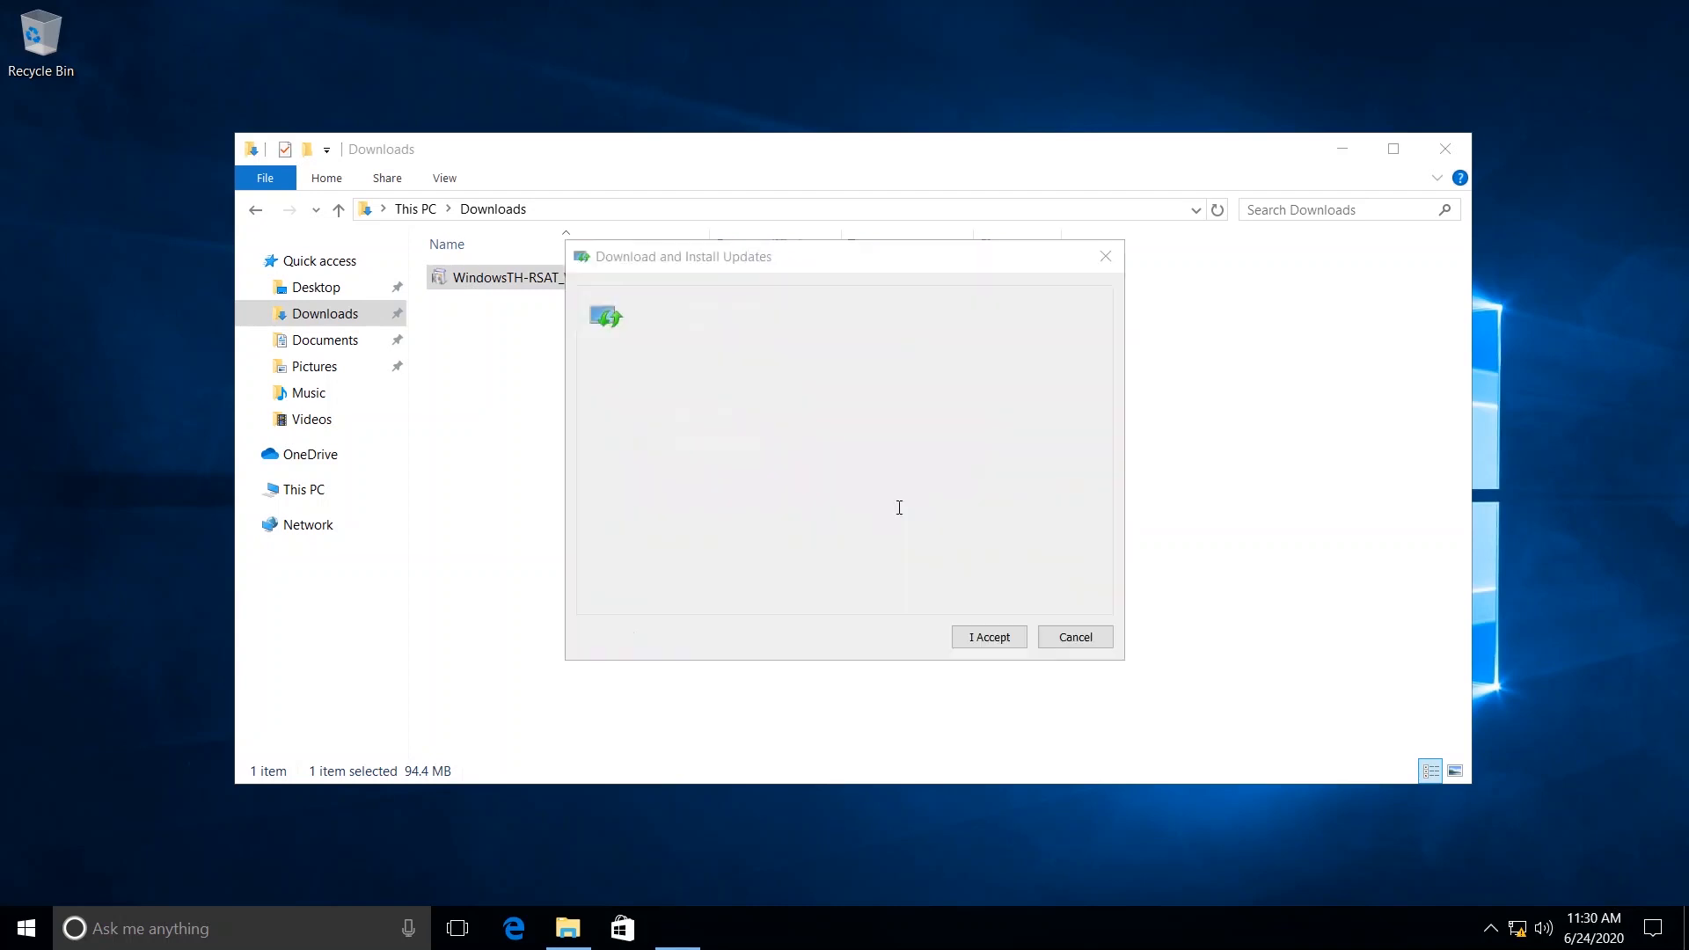
click(994, 639)
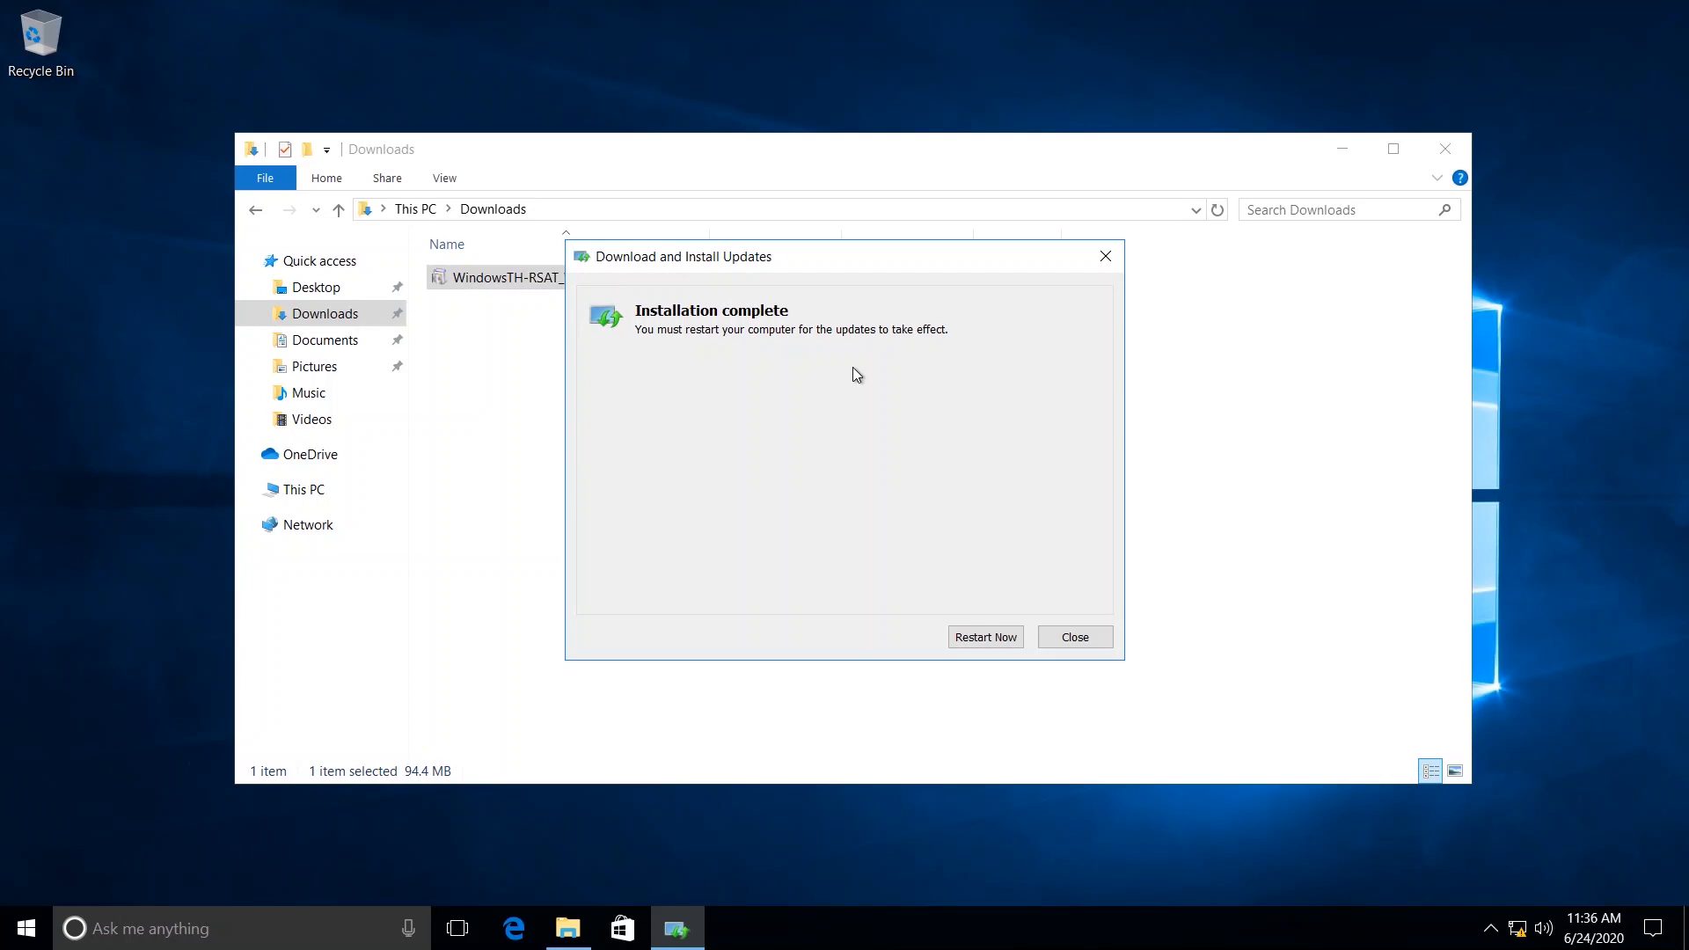
click(987, 637)
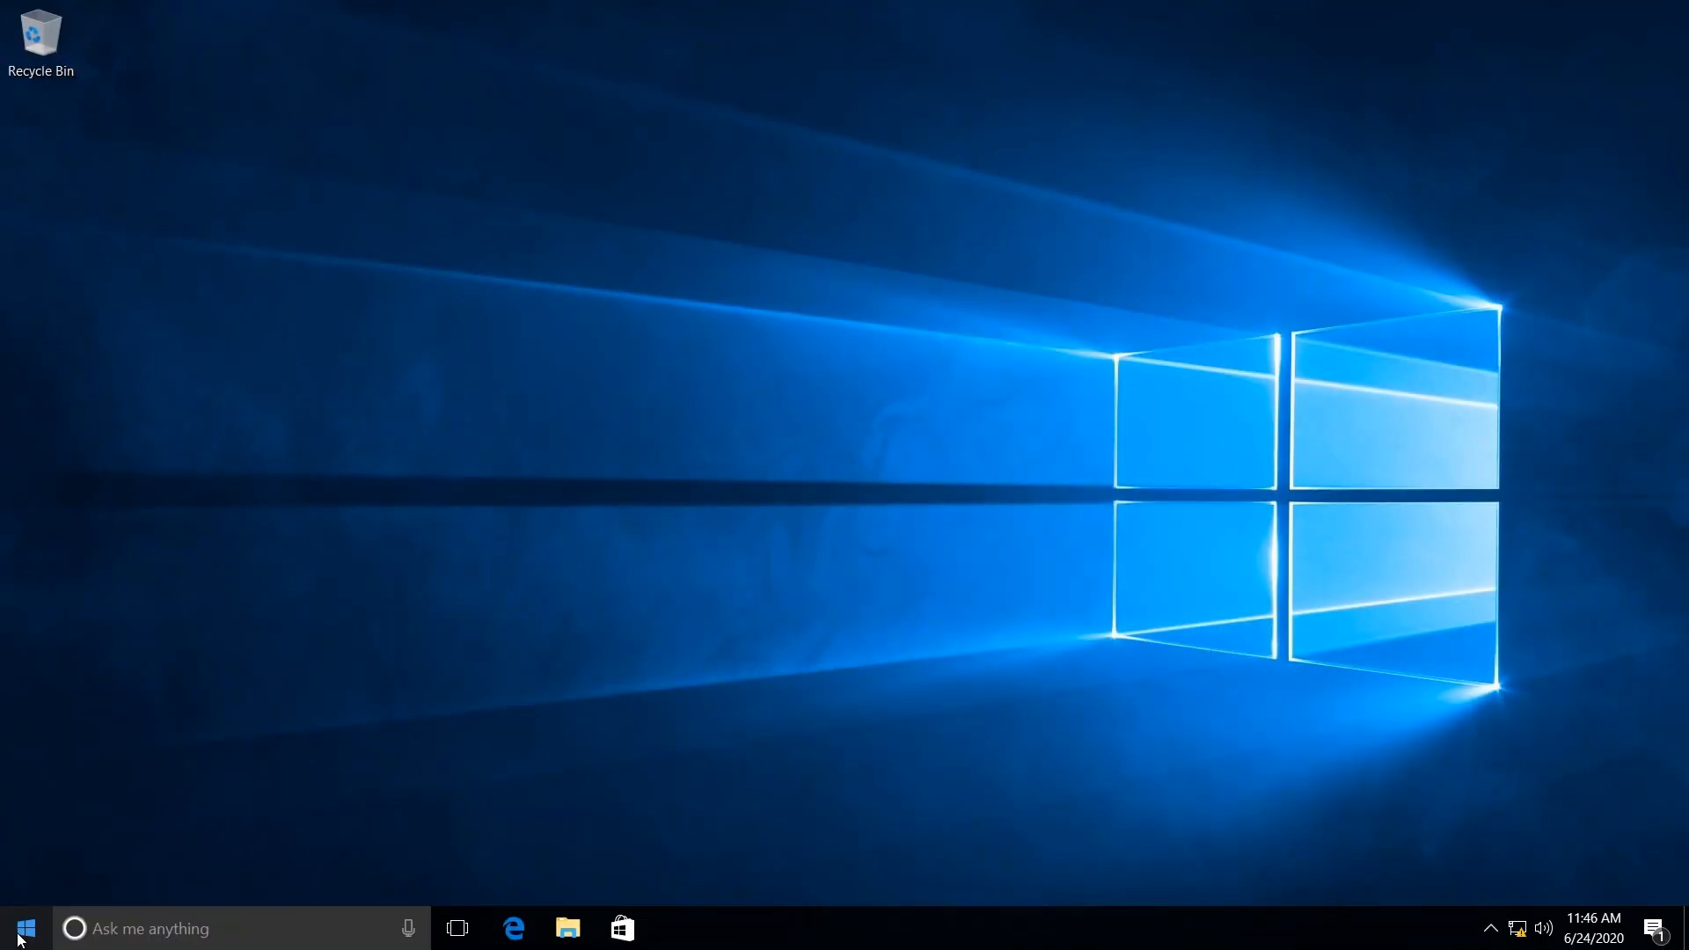
Search the Windows 10 client for "server" and open Server Manager.
click(19, 938)
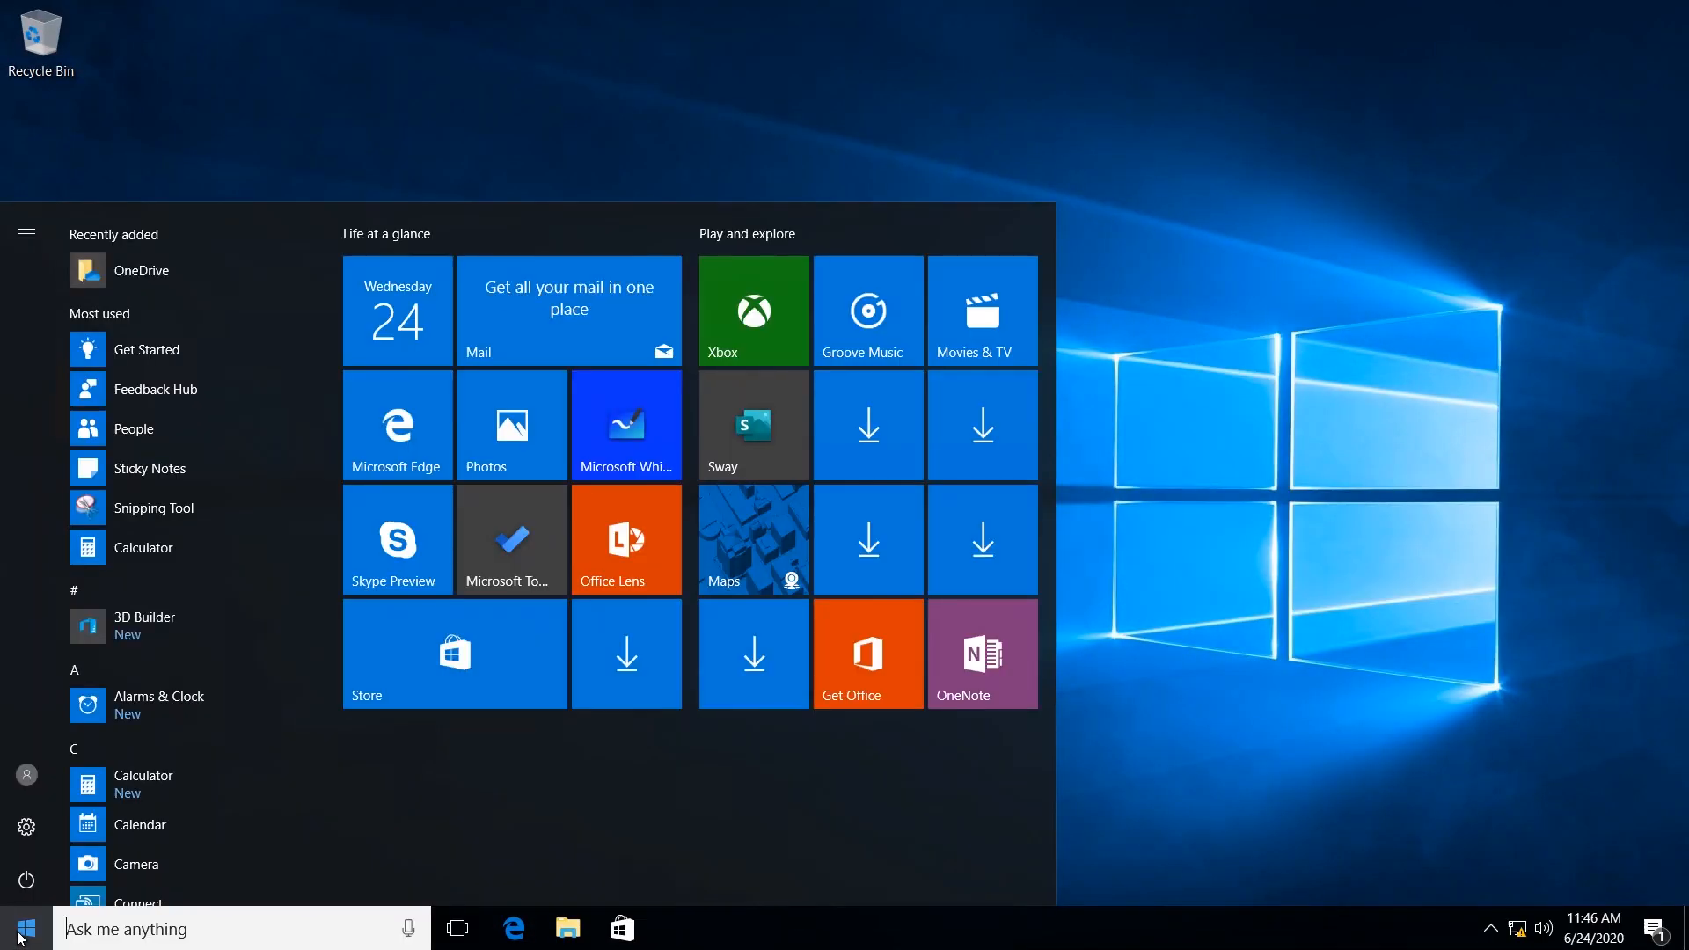
text(server)
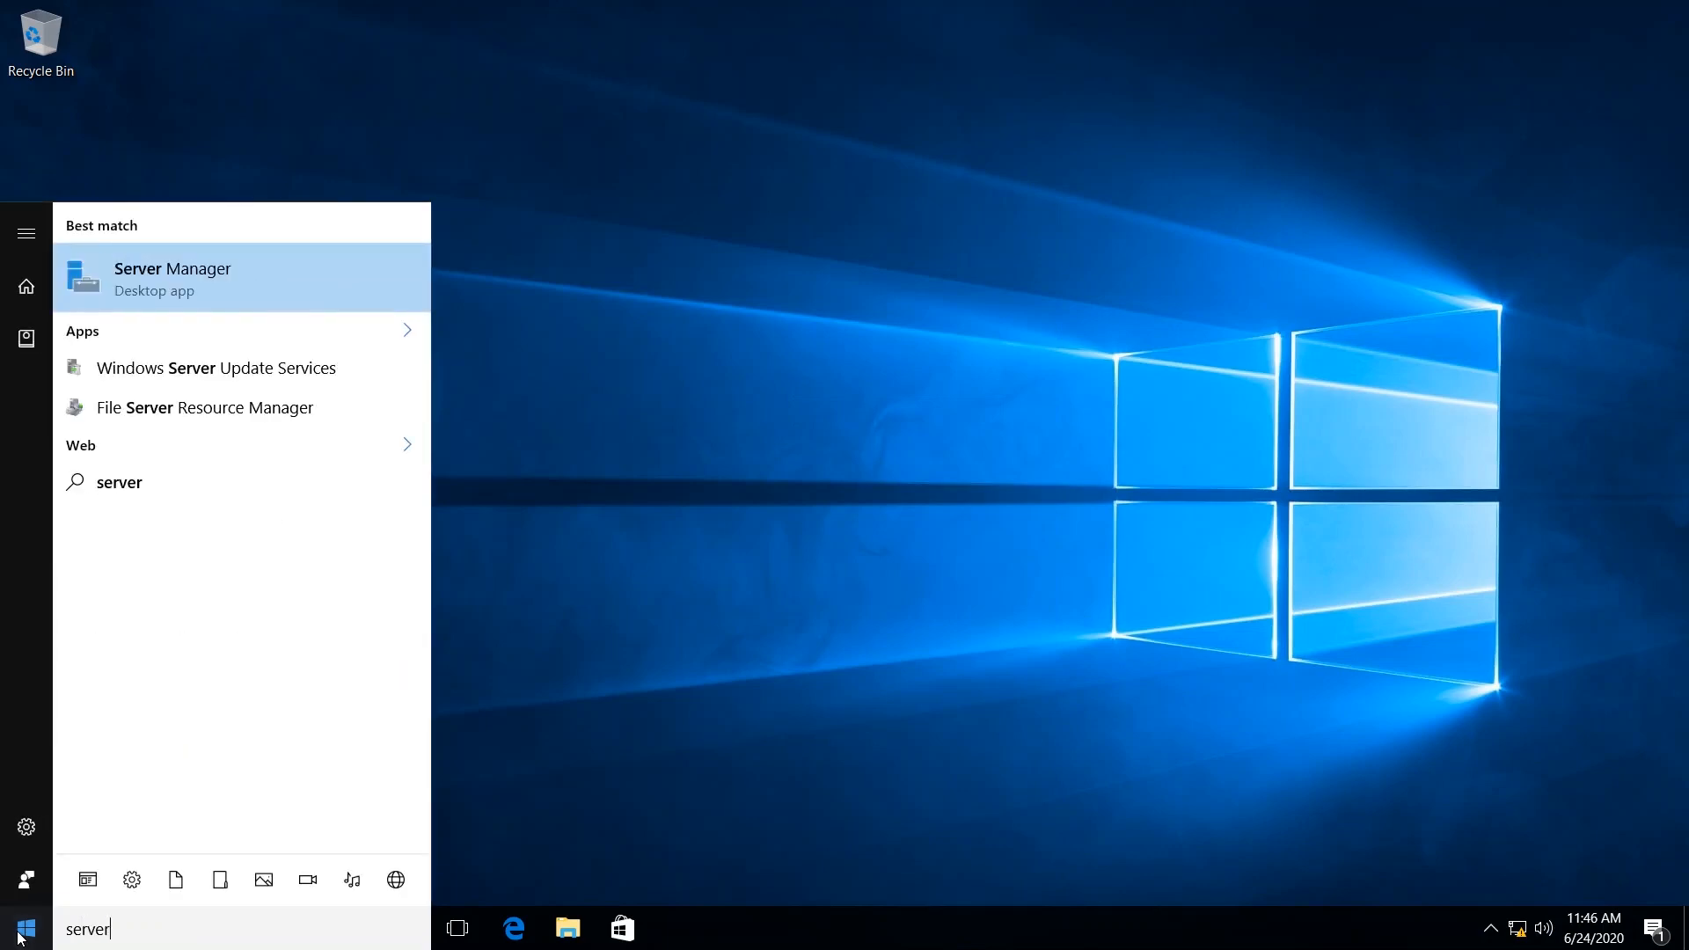
click(238, 279)
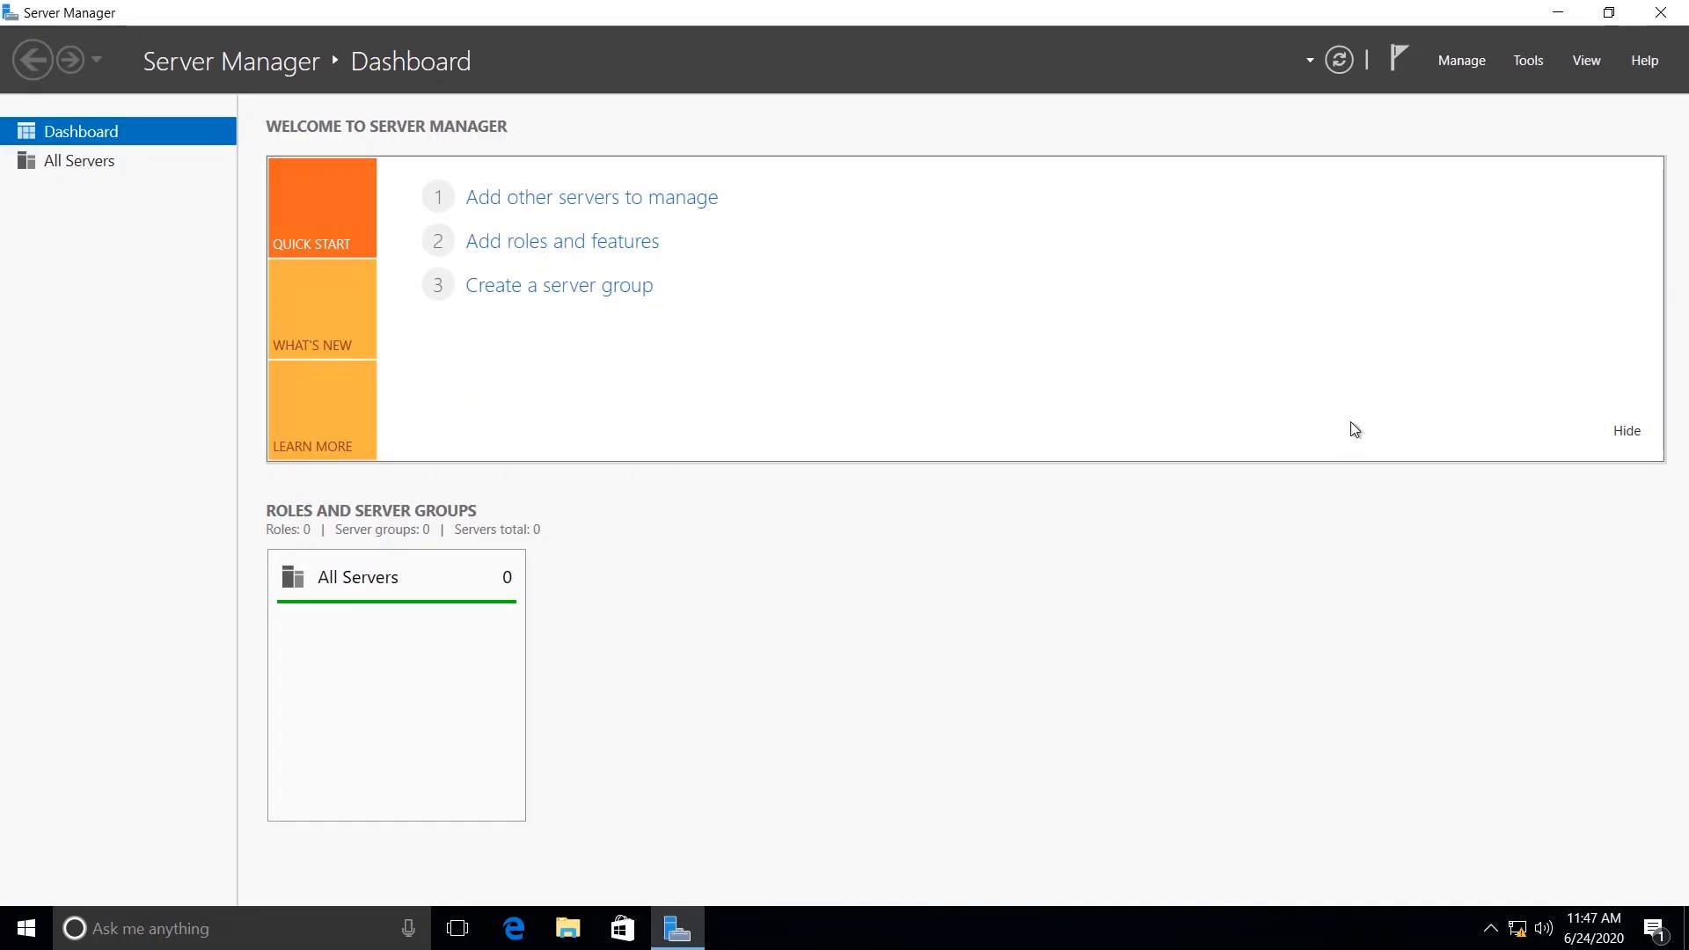
Open Active Directory Users and Computers and review the accounts in the Users container of myitteam.net.
click(1528, 64)
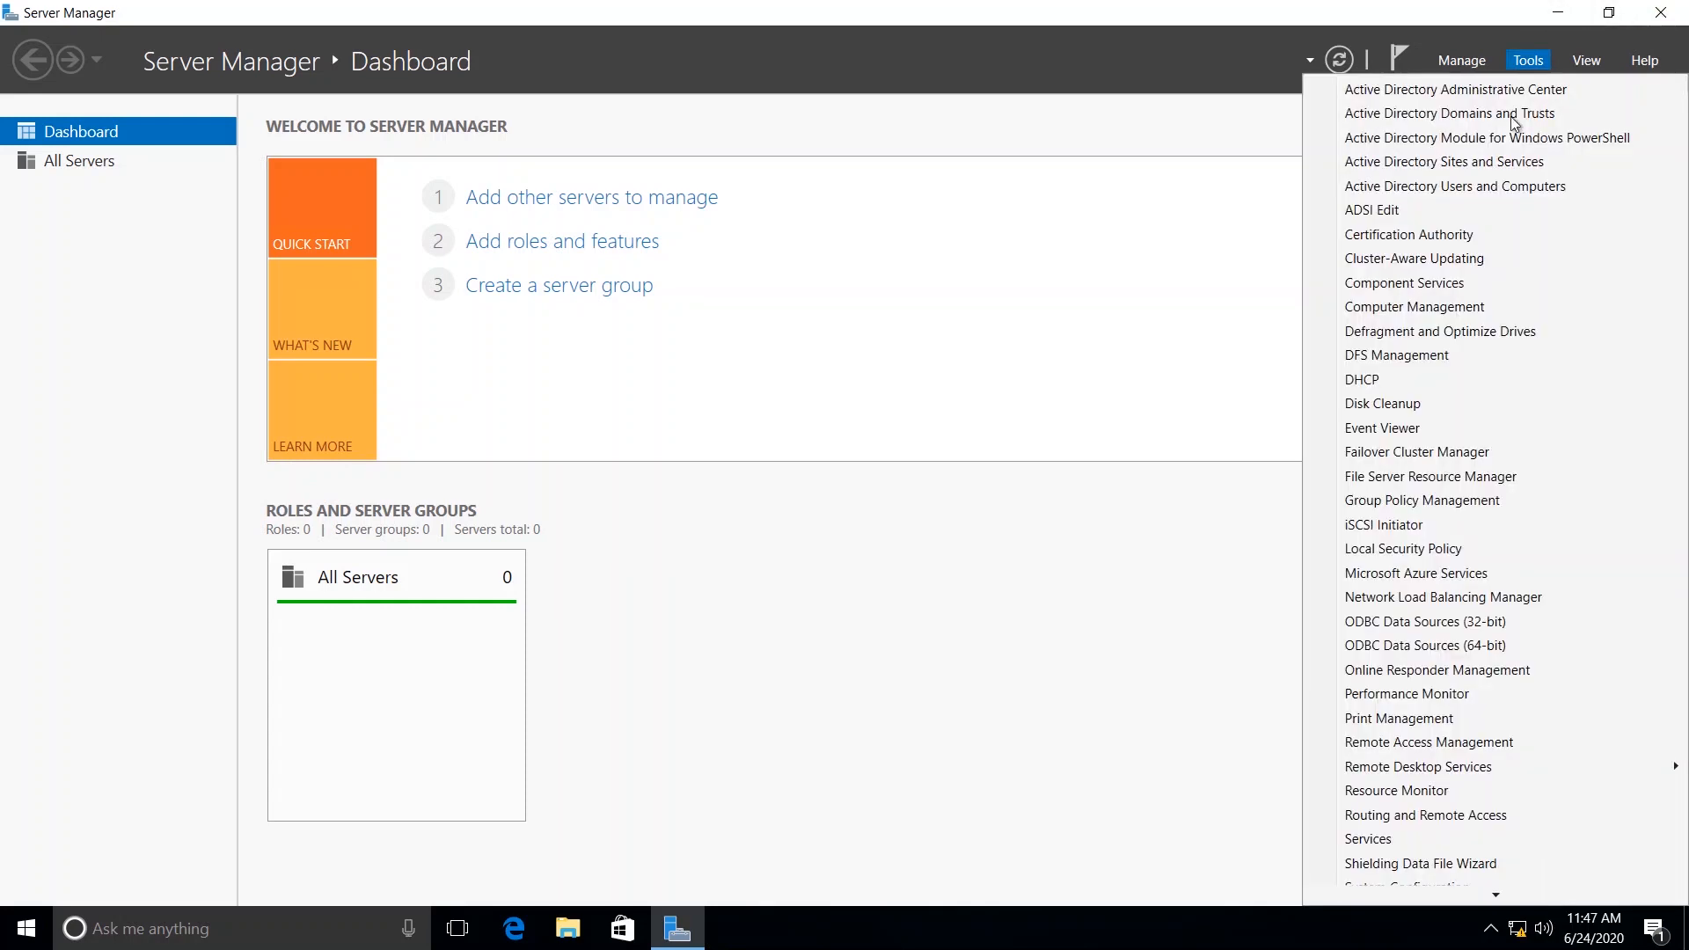
click(1486, 192)
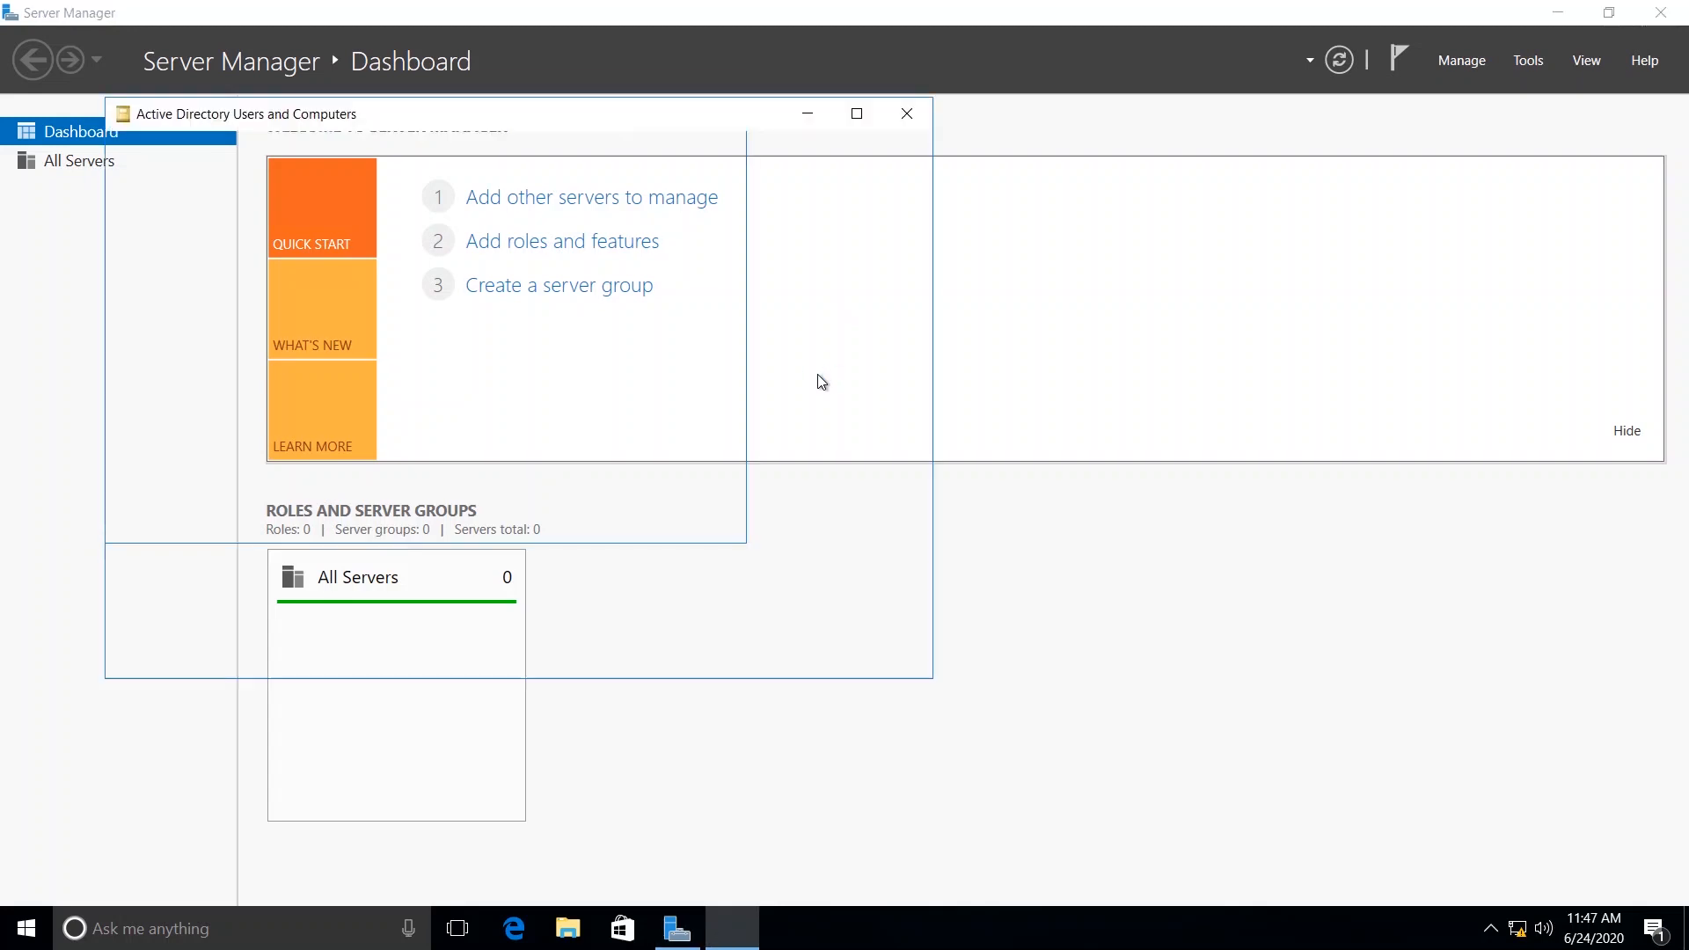
click(120, 240)
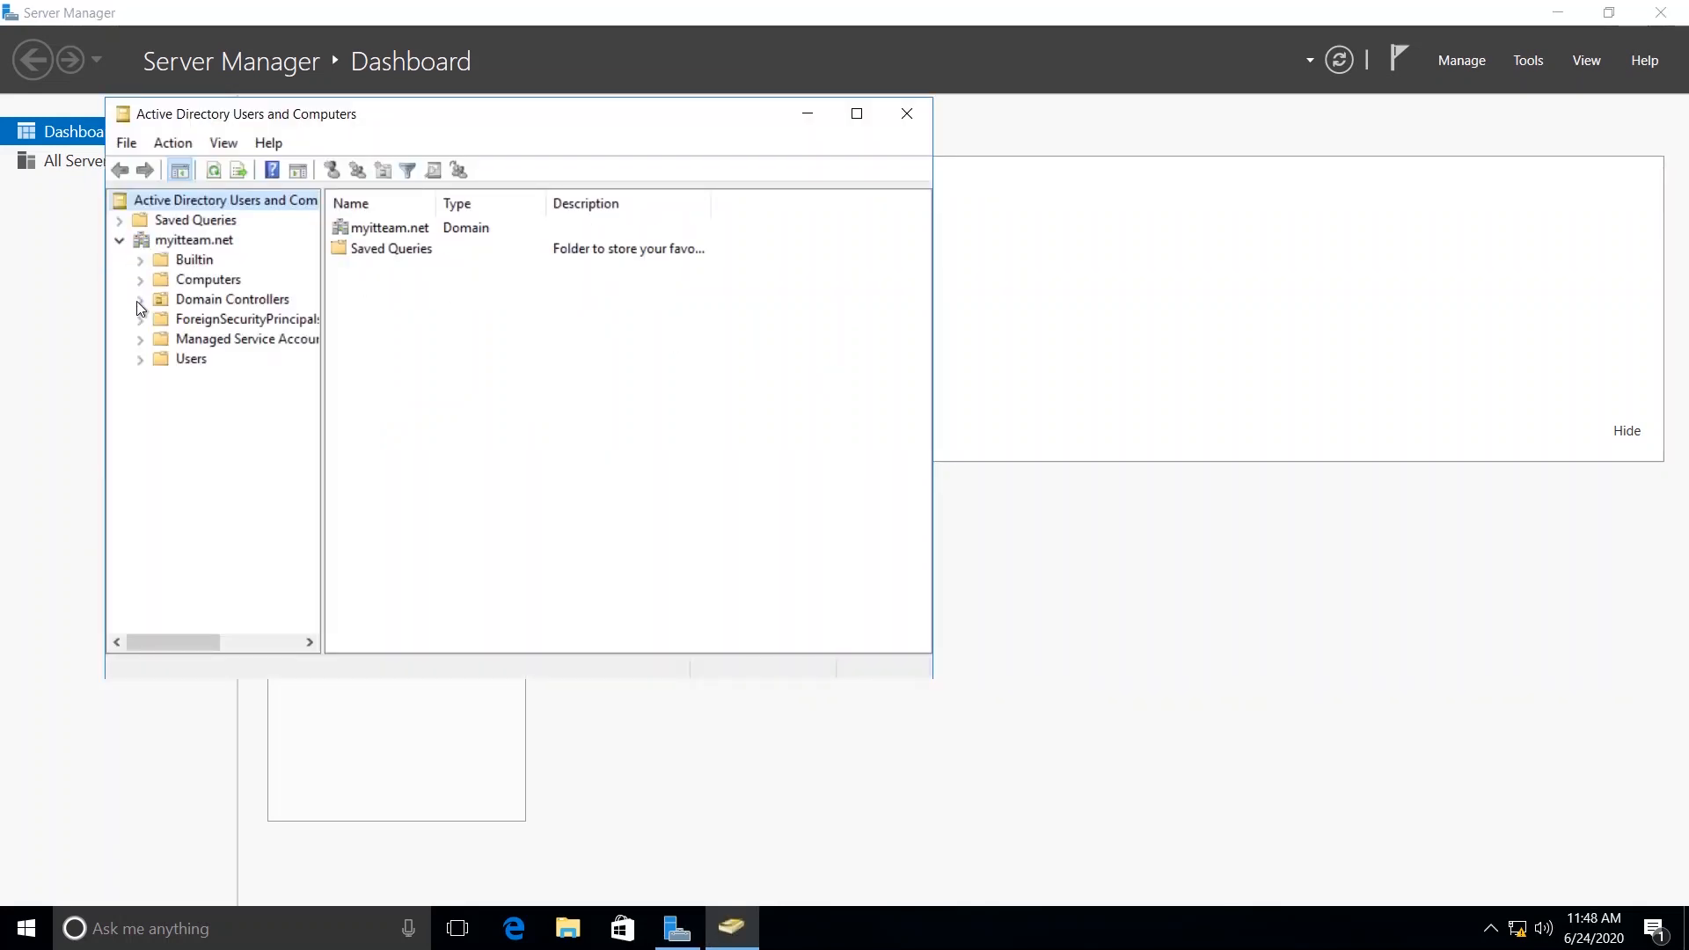
click(185, 363)
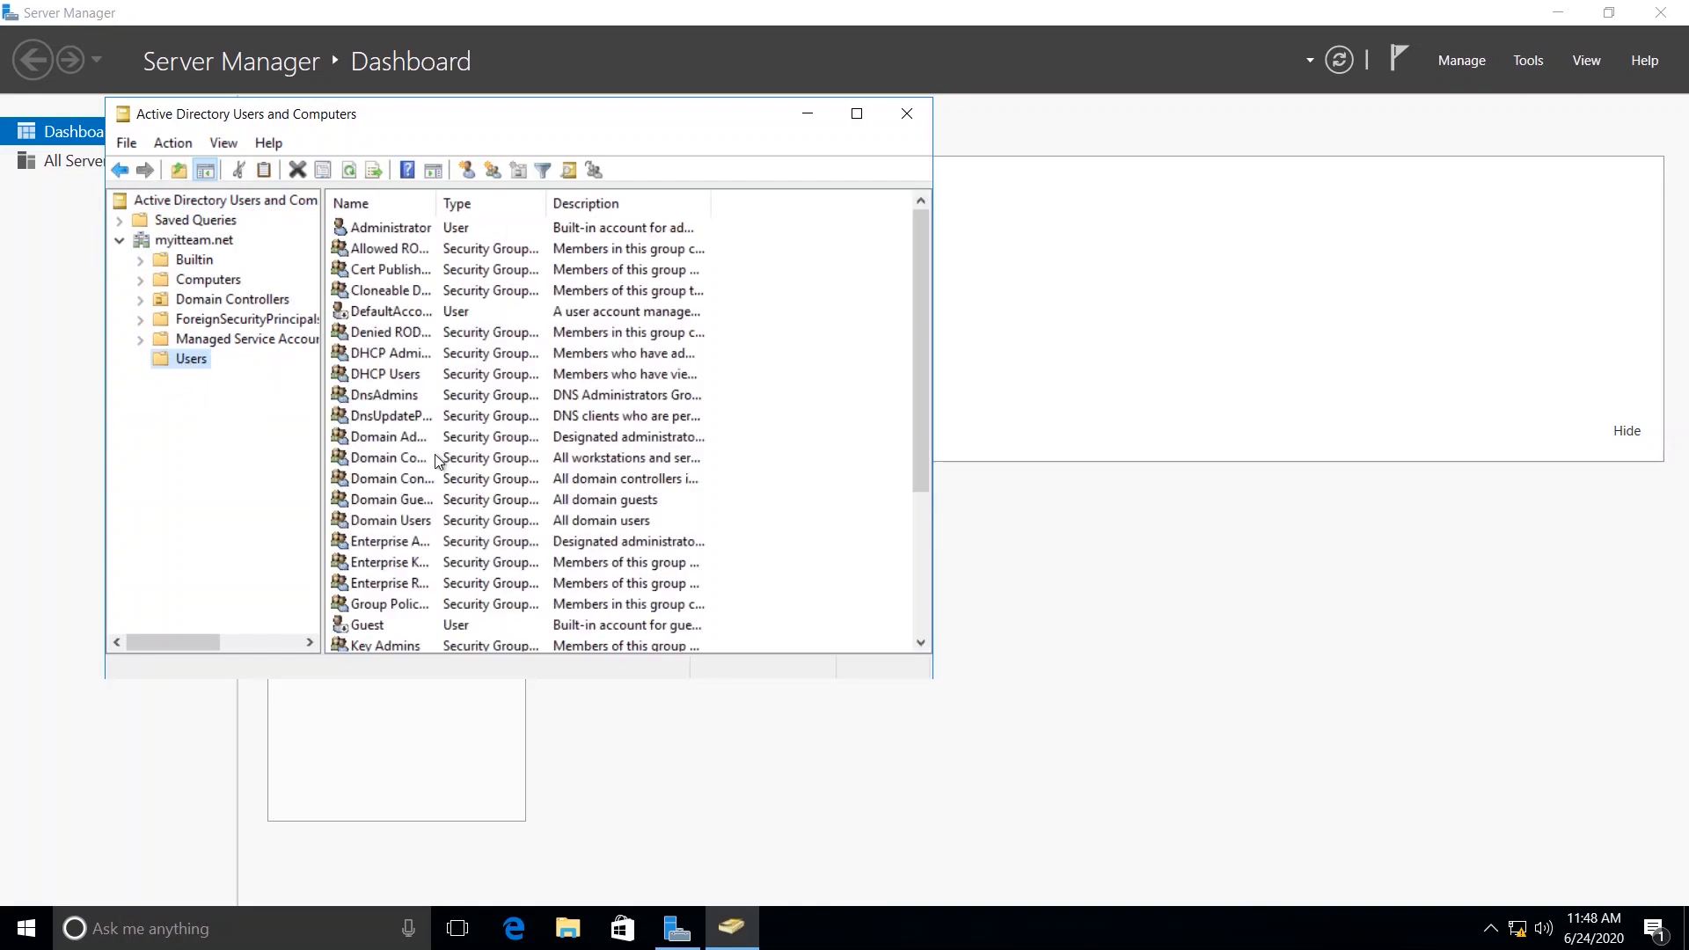
scroll(503, 507, down, 3)
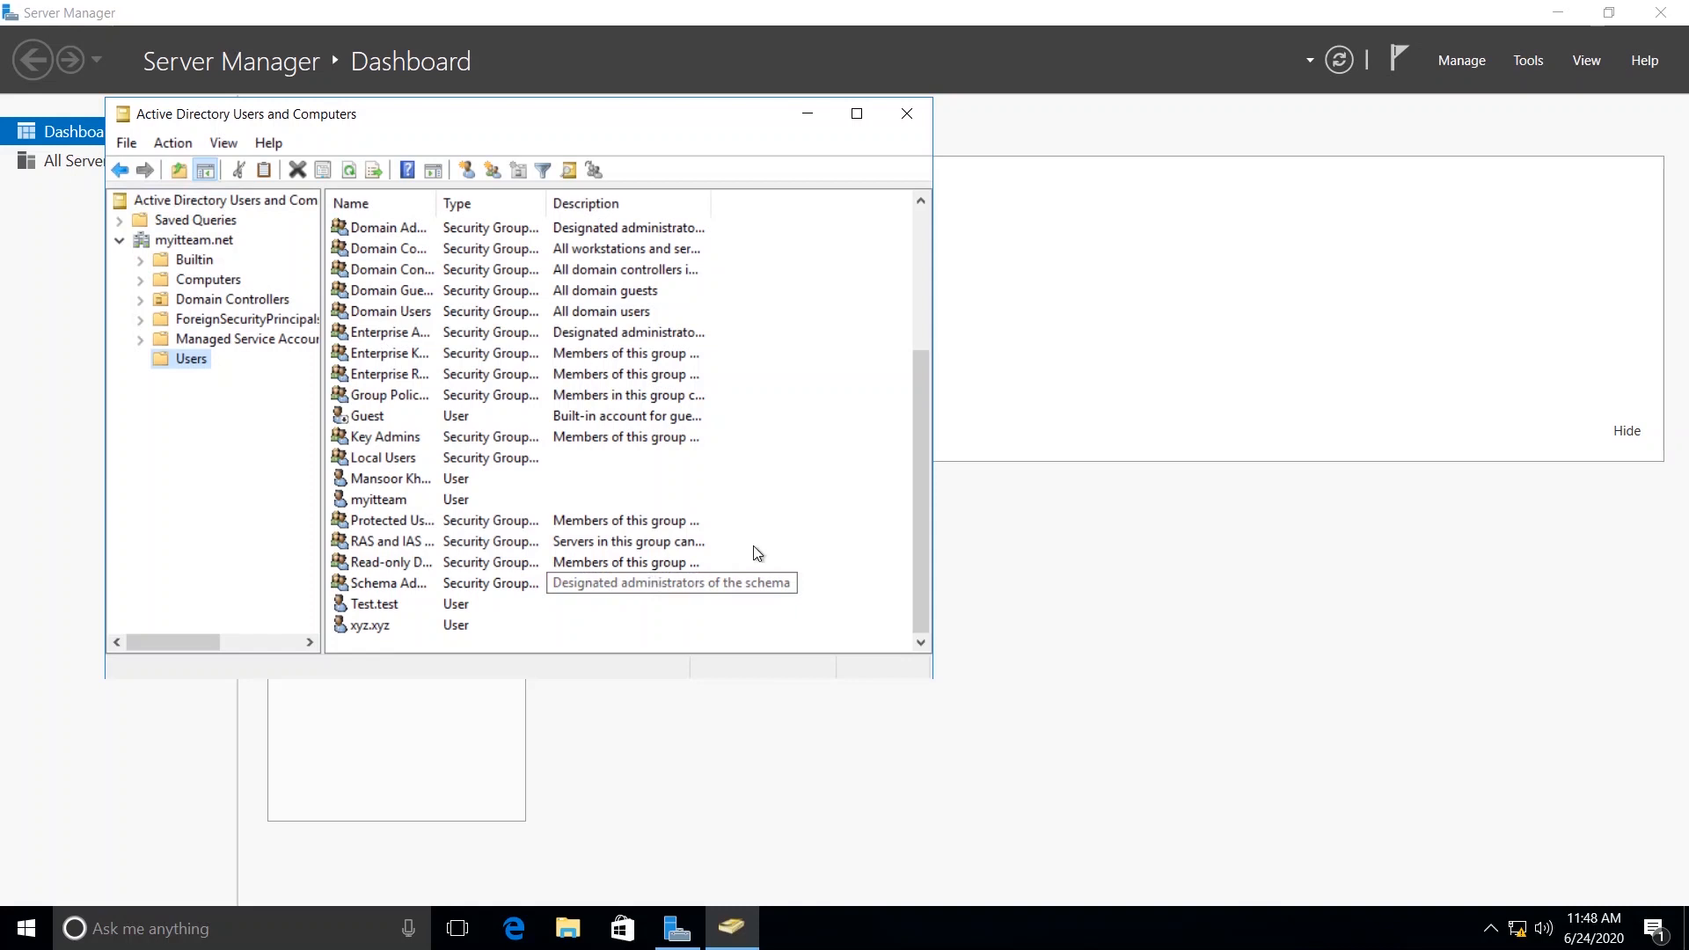
Start a new user in the Users container with abc as both first name and logon name, and continue to the password settings.
right_click(789, 505)
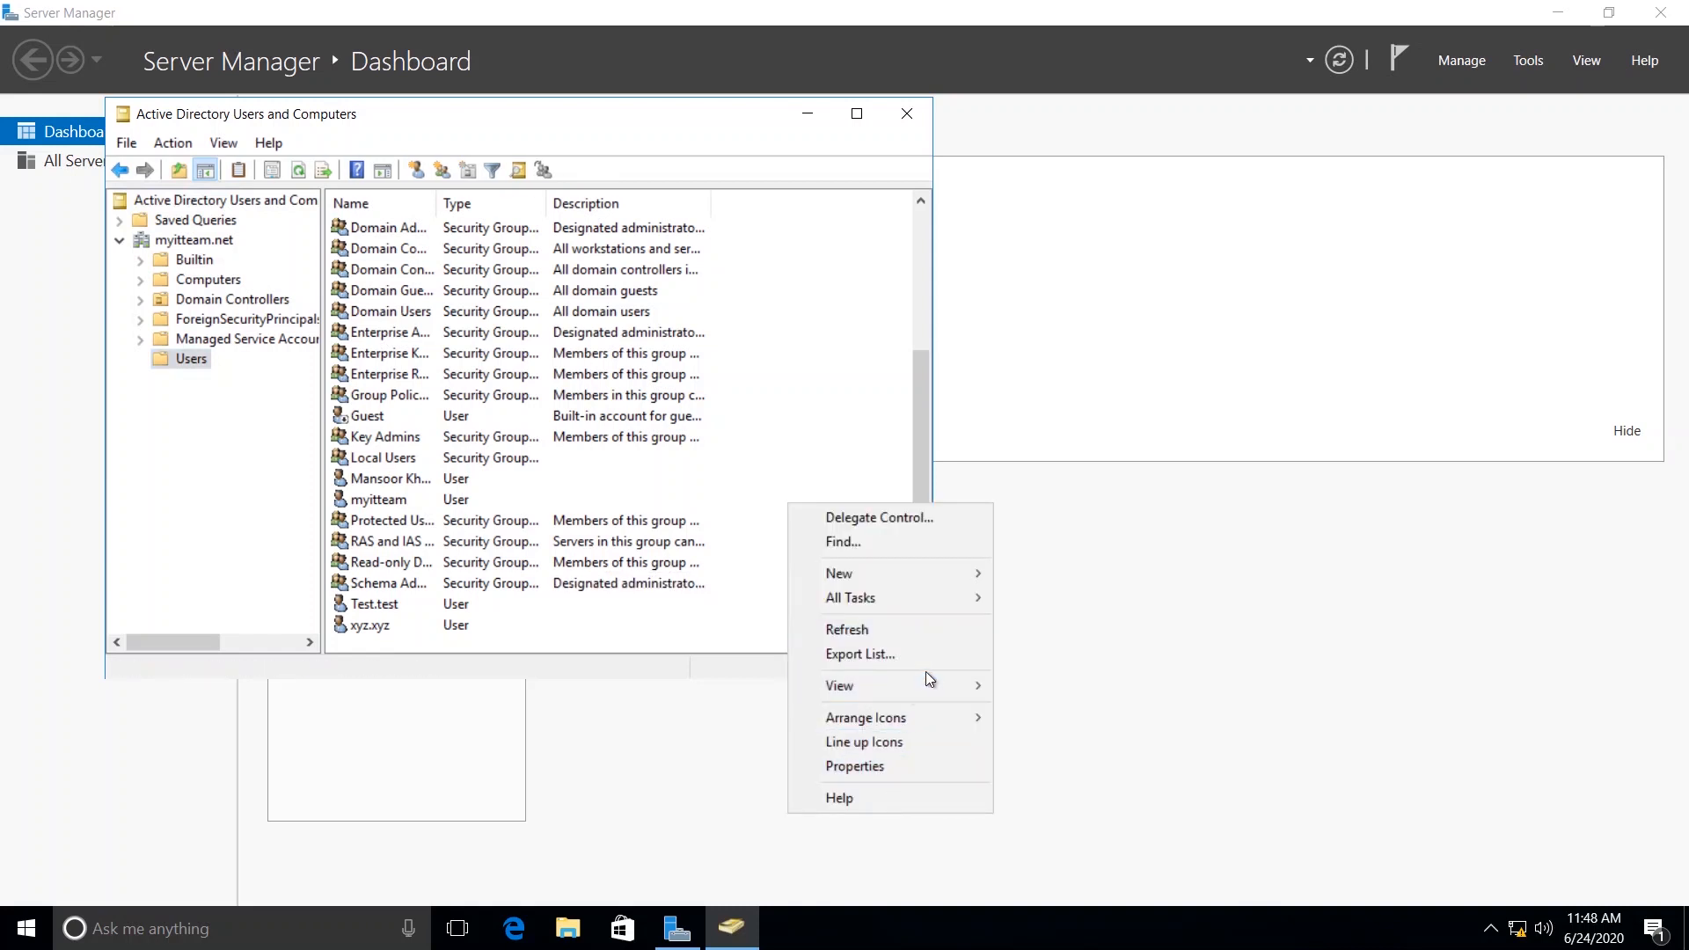
mouse_move(949, 575)
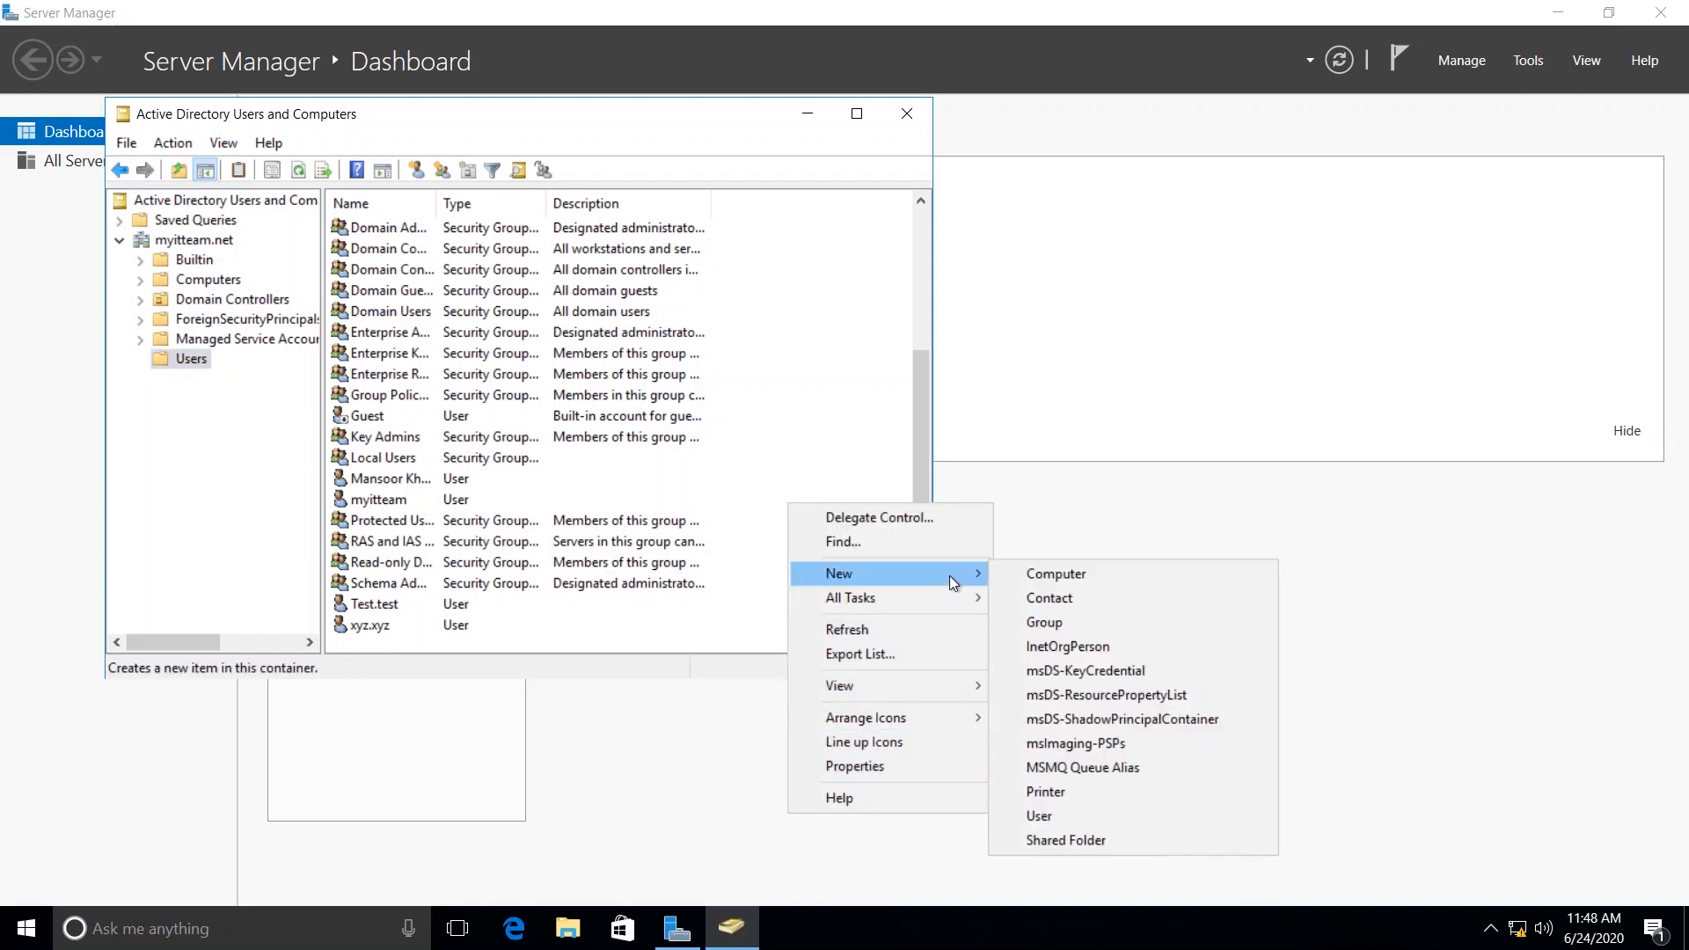
click(1047, 813)
text(abc)
key(Tab)
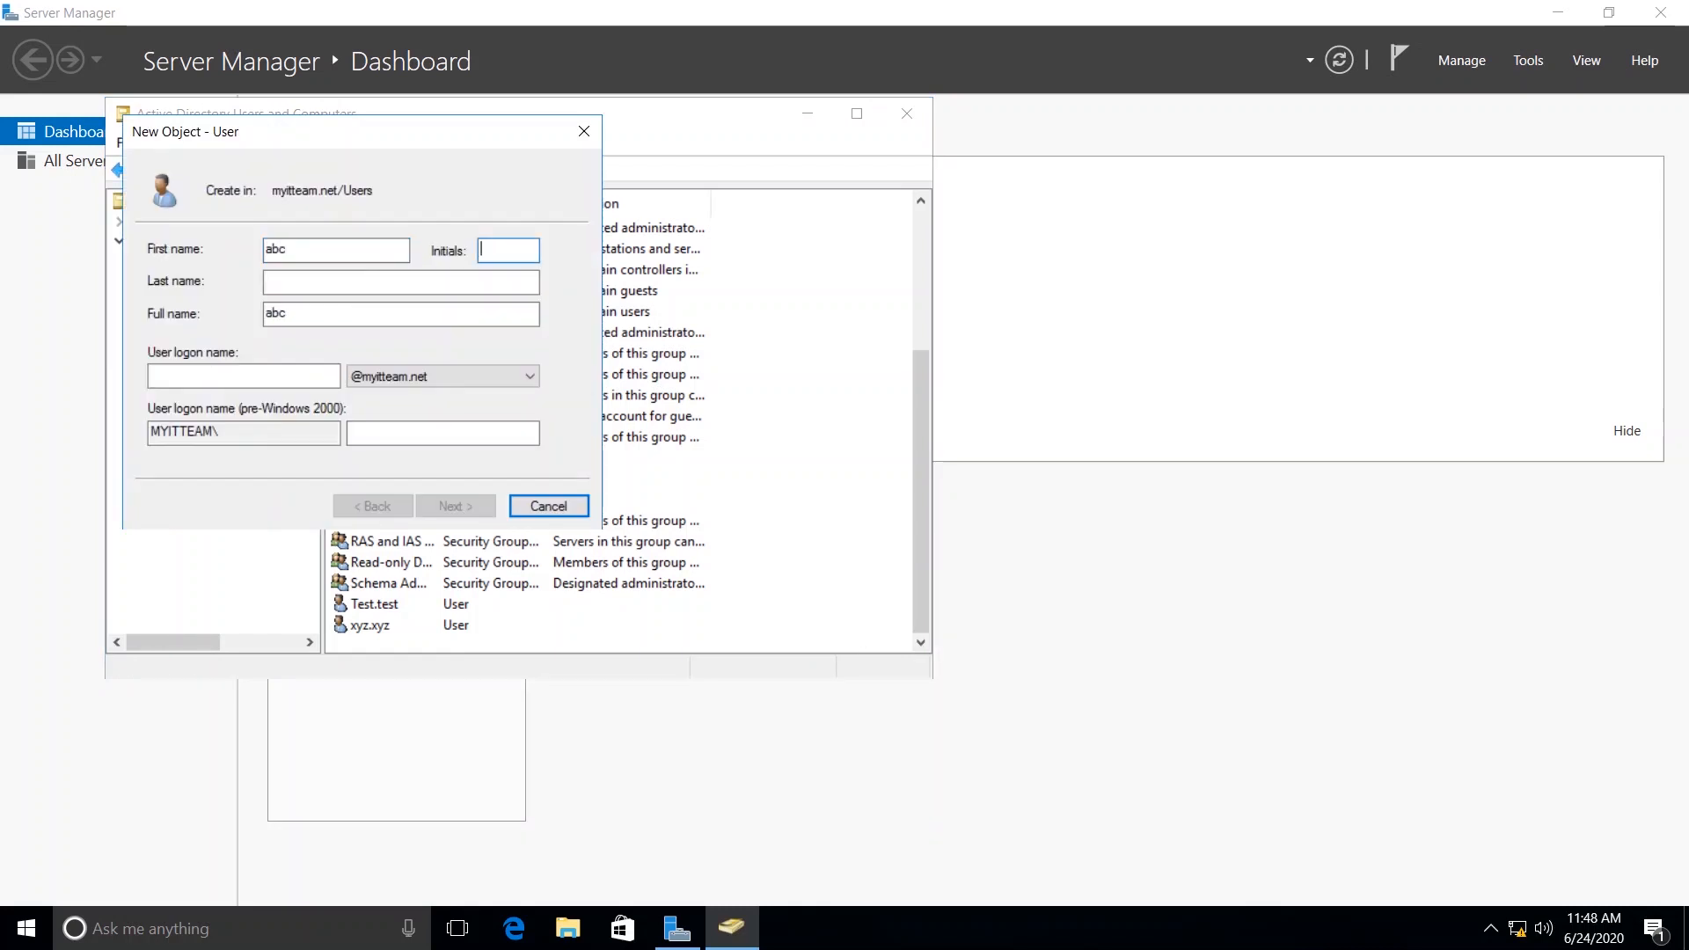
key(Tab)
key(Tab)
key(Tab)
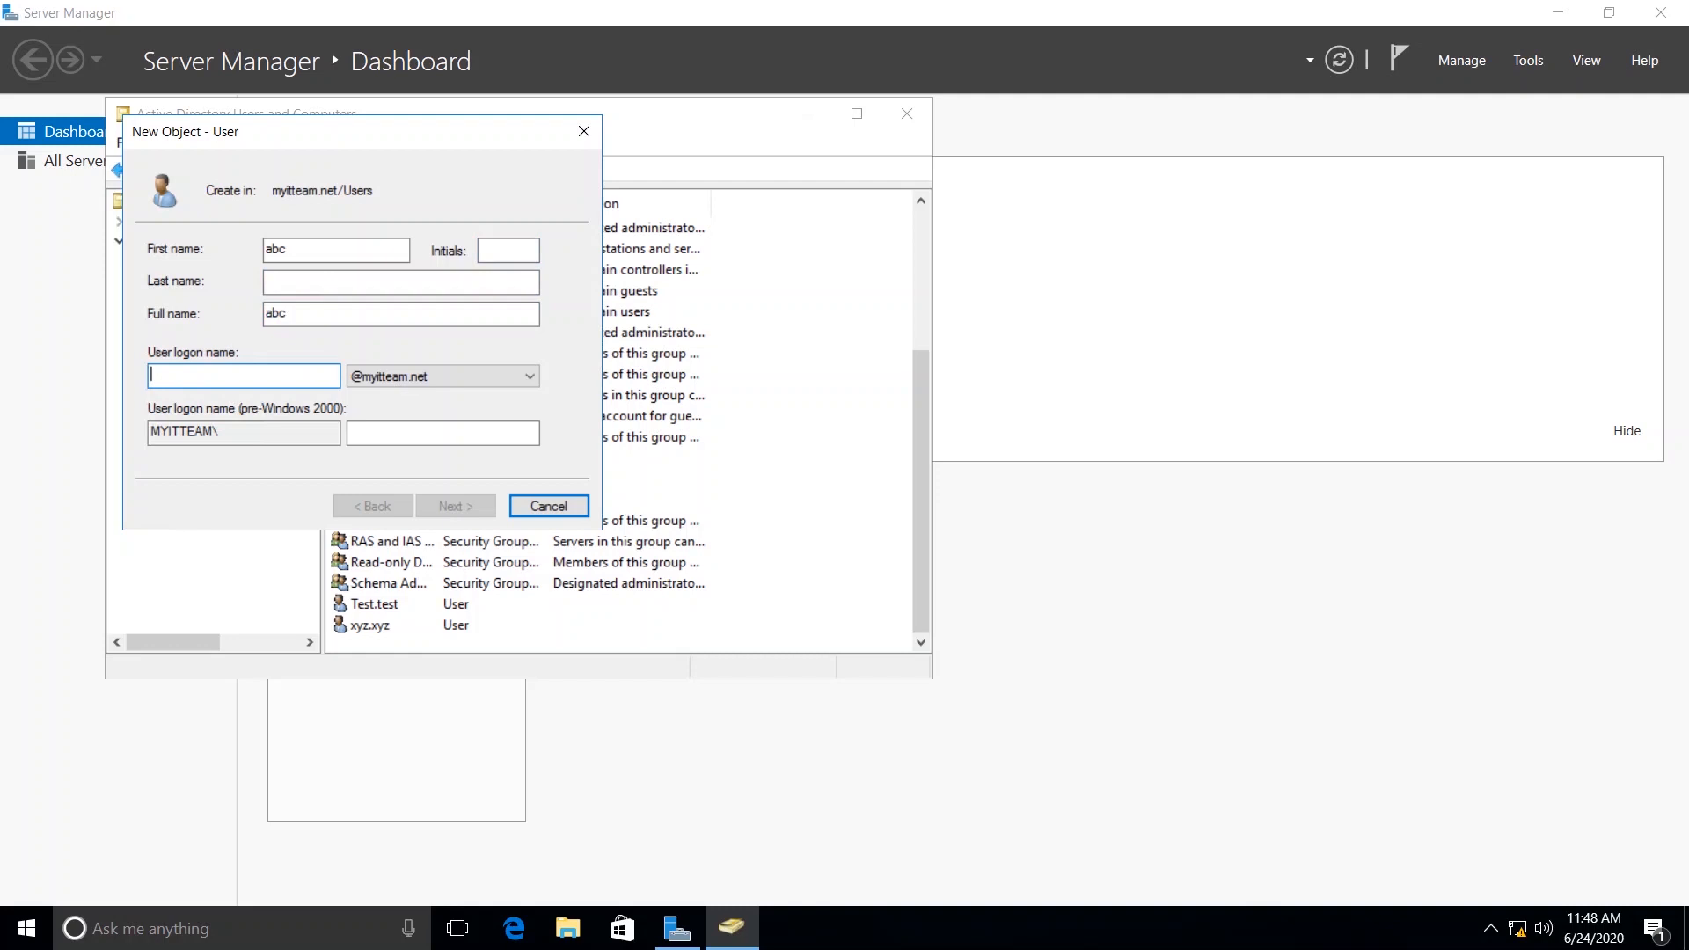
text(abc)
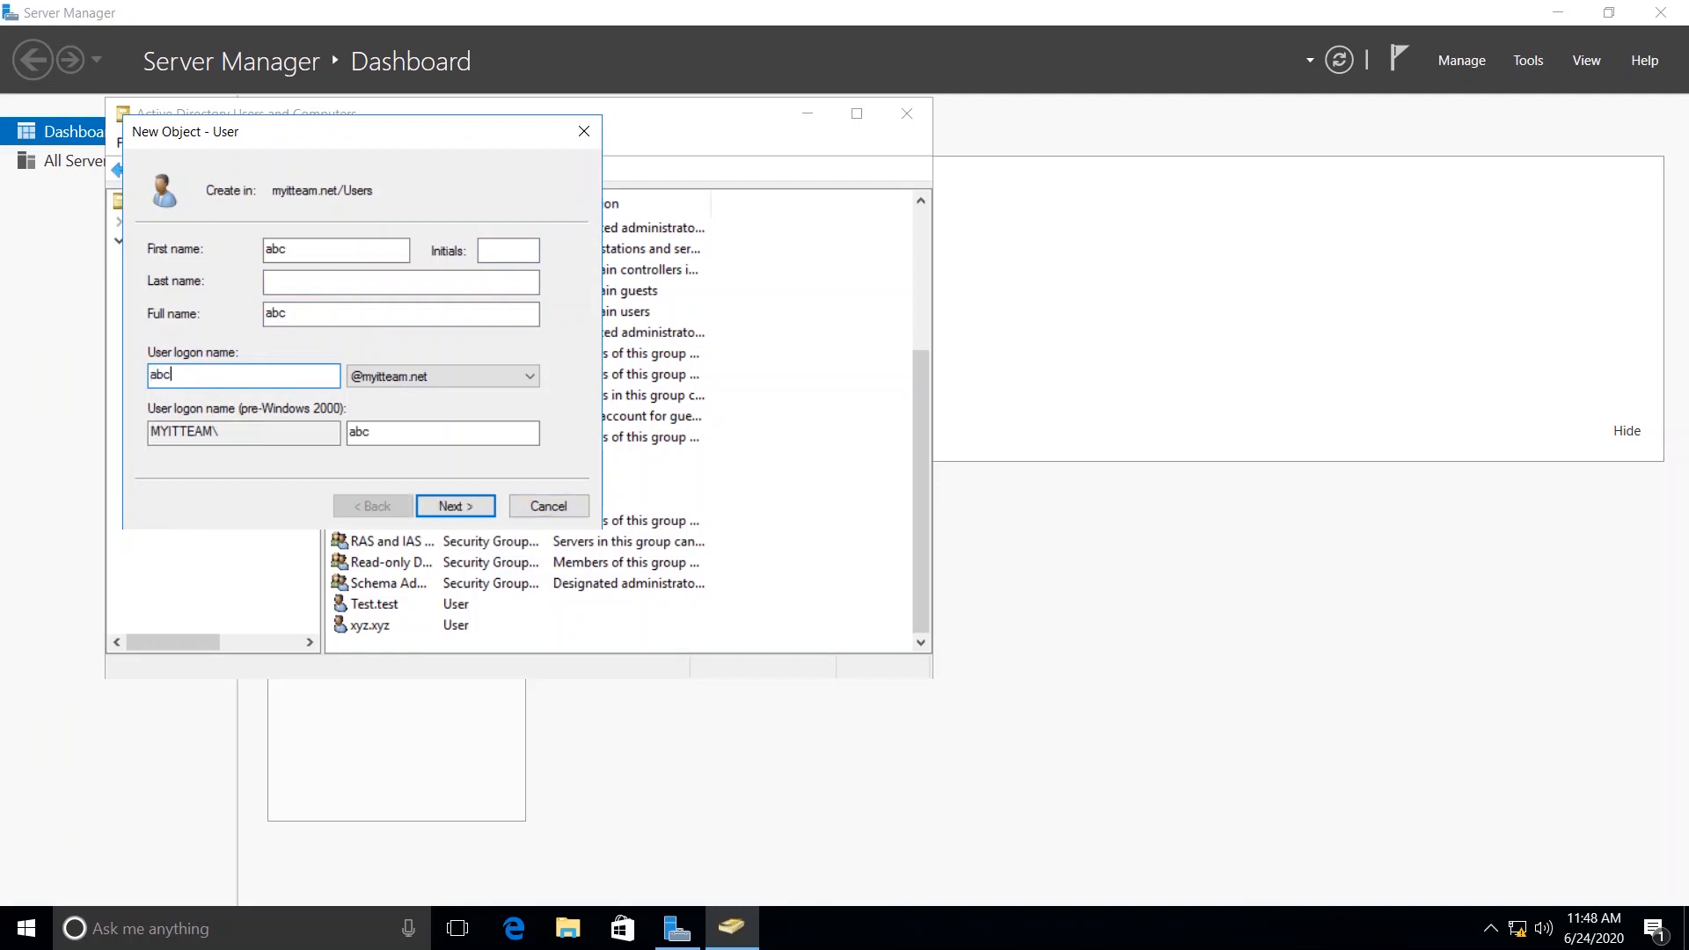
click(455, 507)
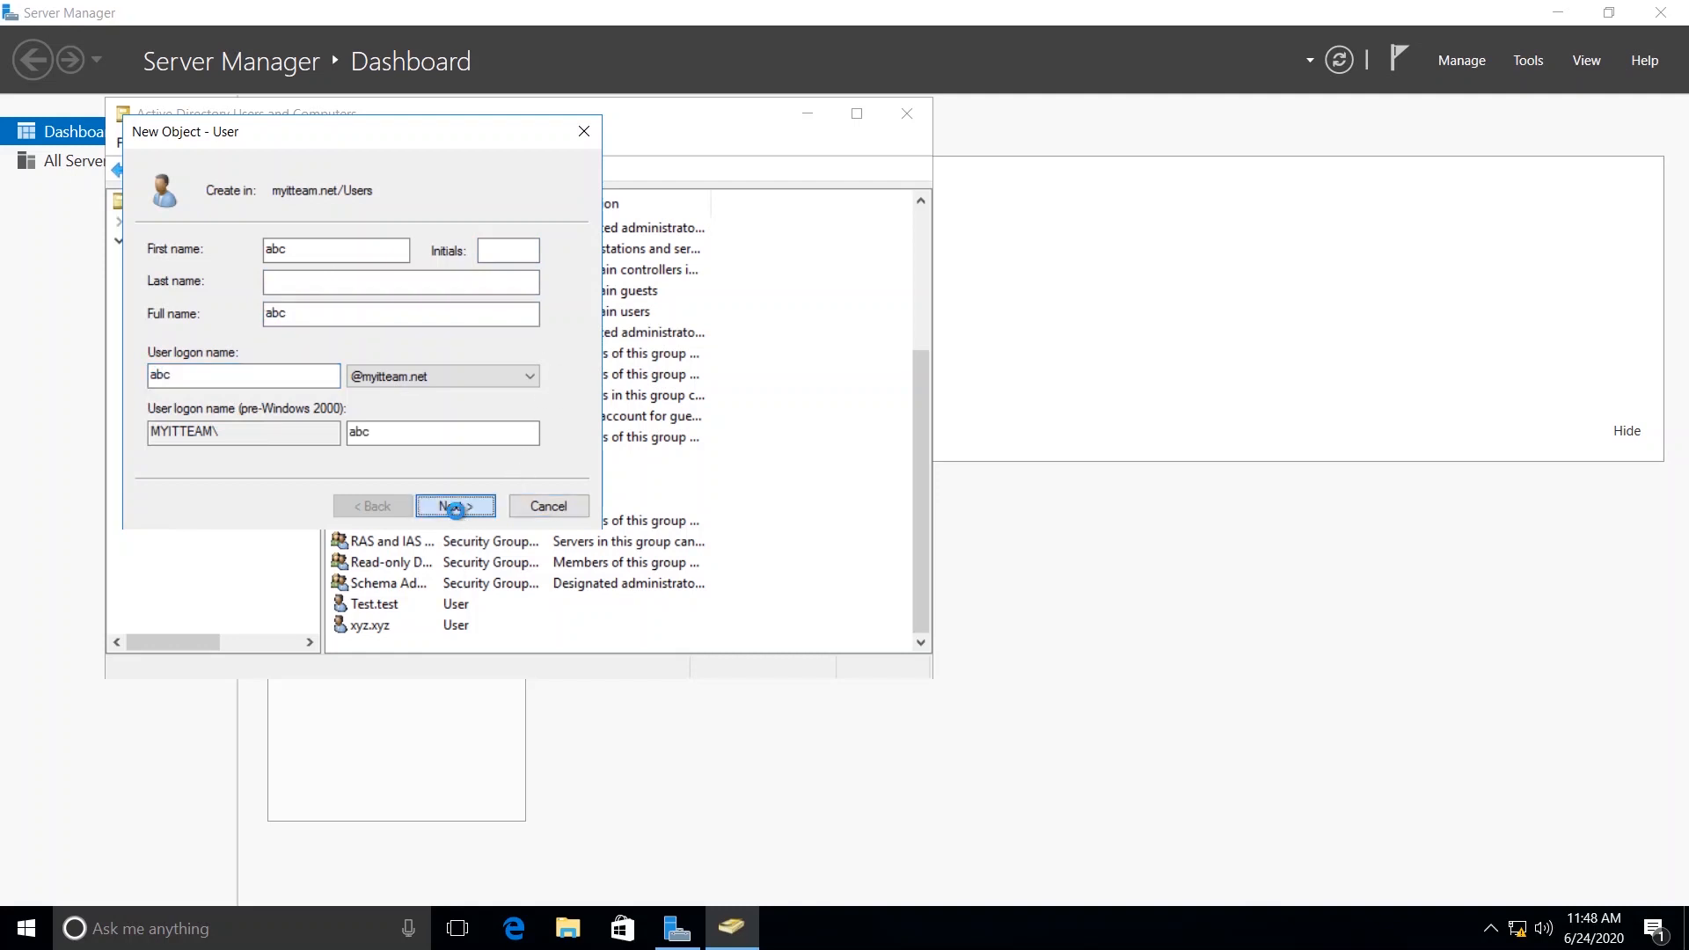
Disable the password change at next logon, make the password never expire, enter and confirm the account password, and finish creating the user.
click(154, 321)
click(154, 375)
click(359, 250)
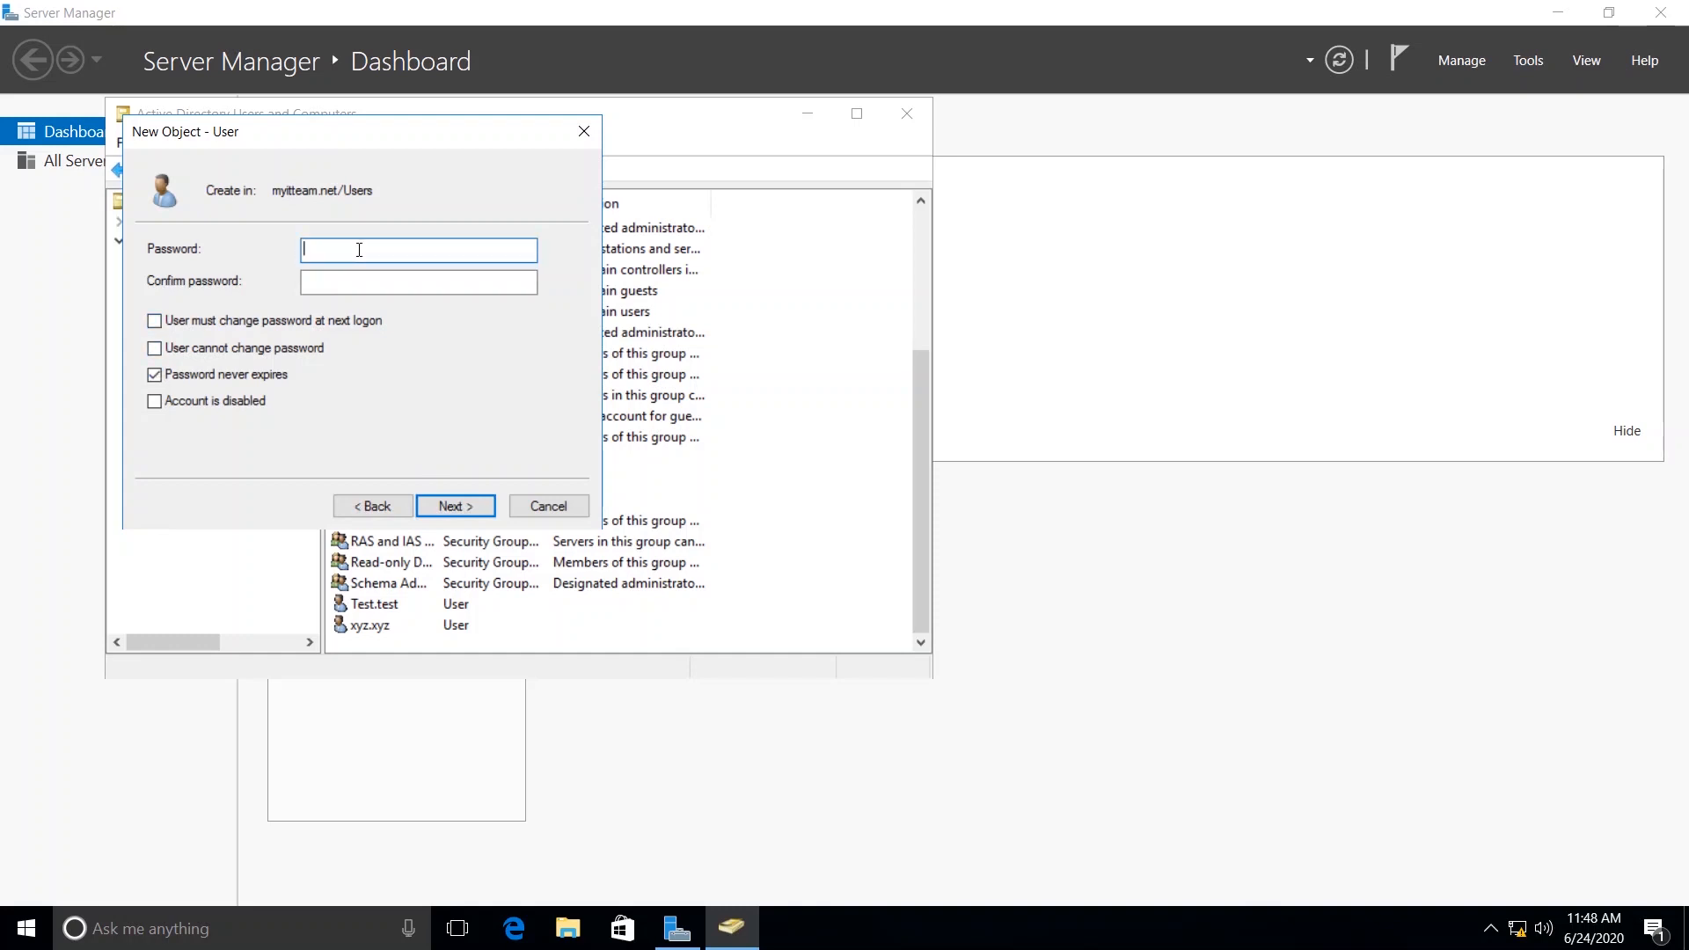
text(*********)
key(Tab)
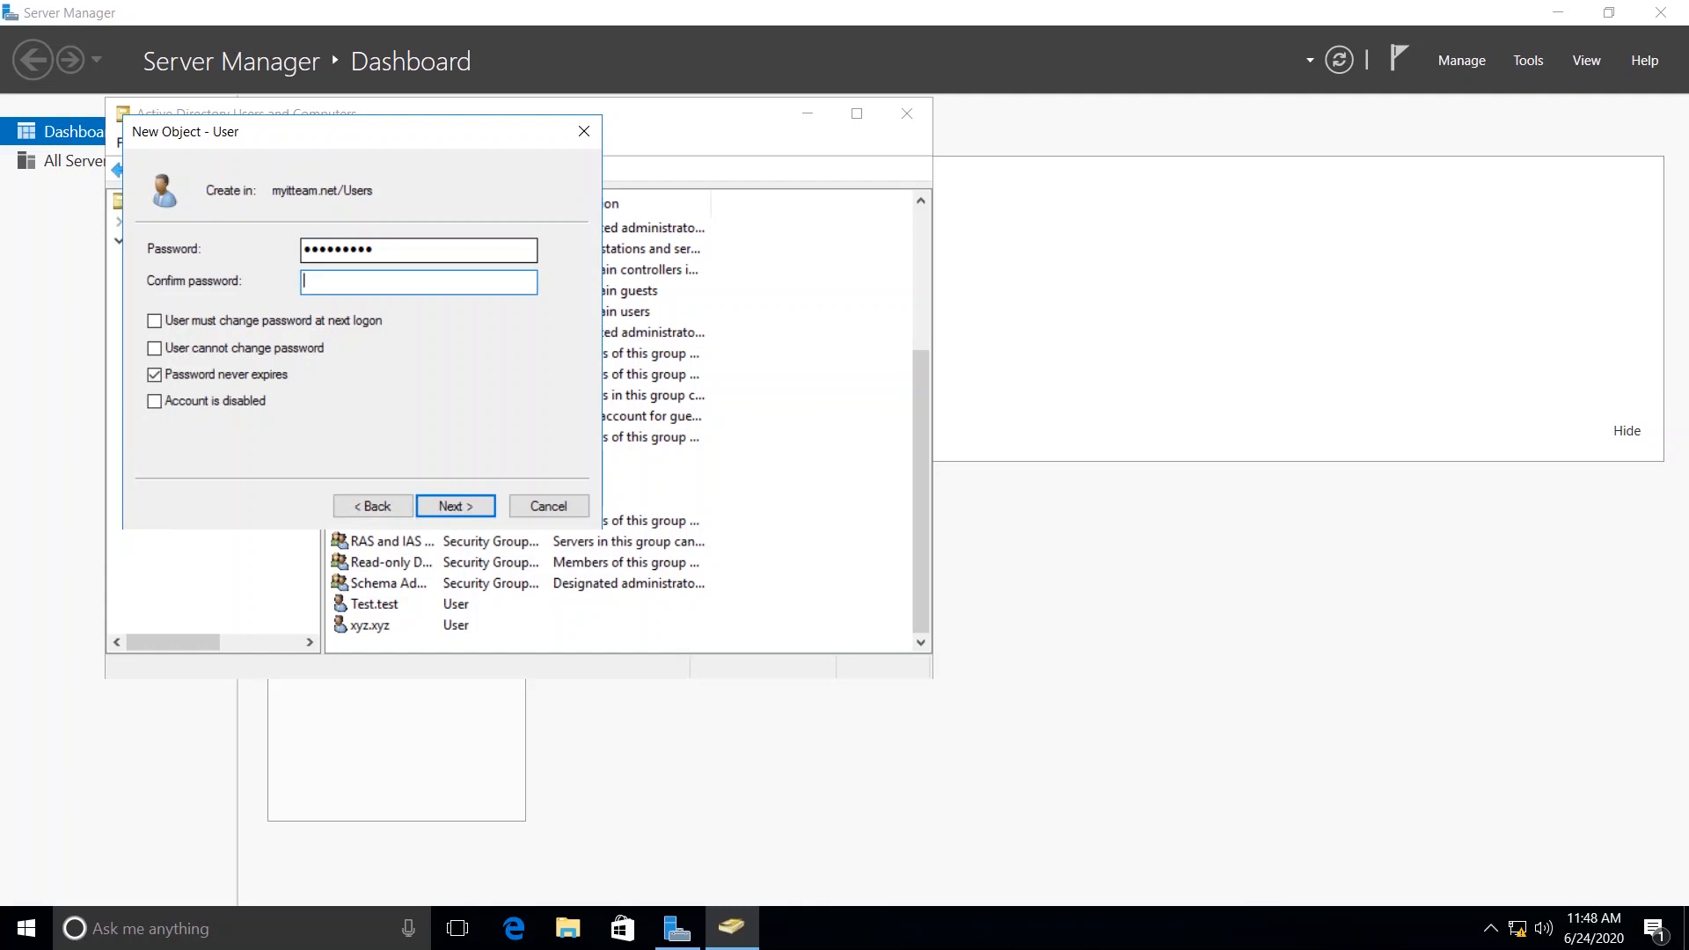
text(*********)
key(Return)
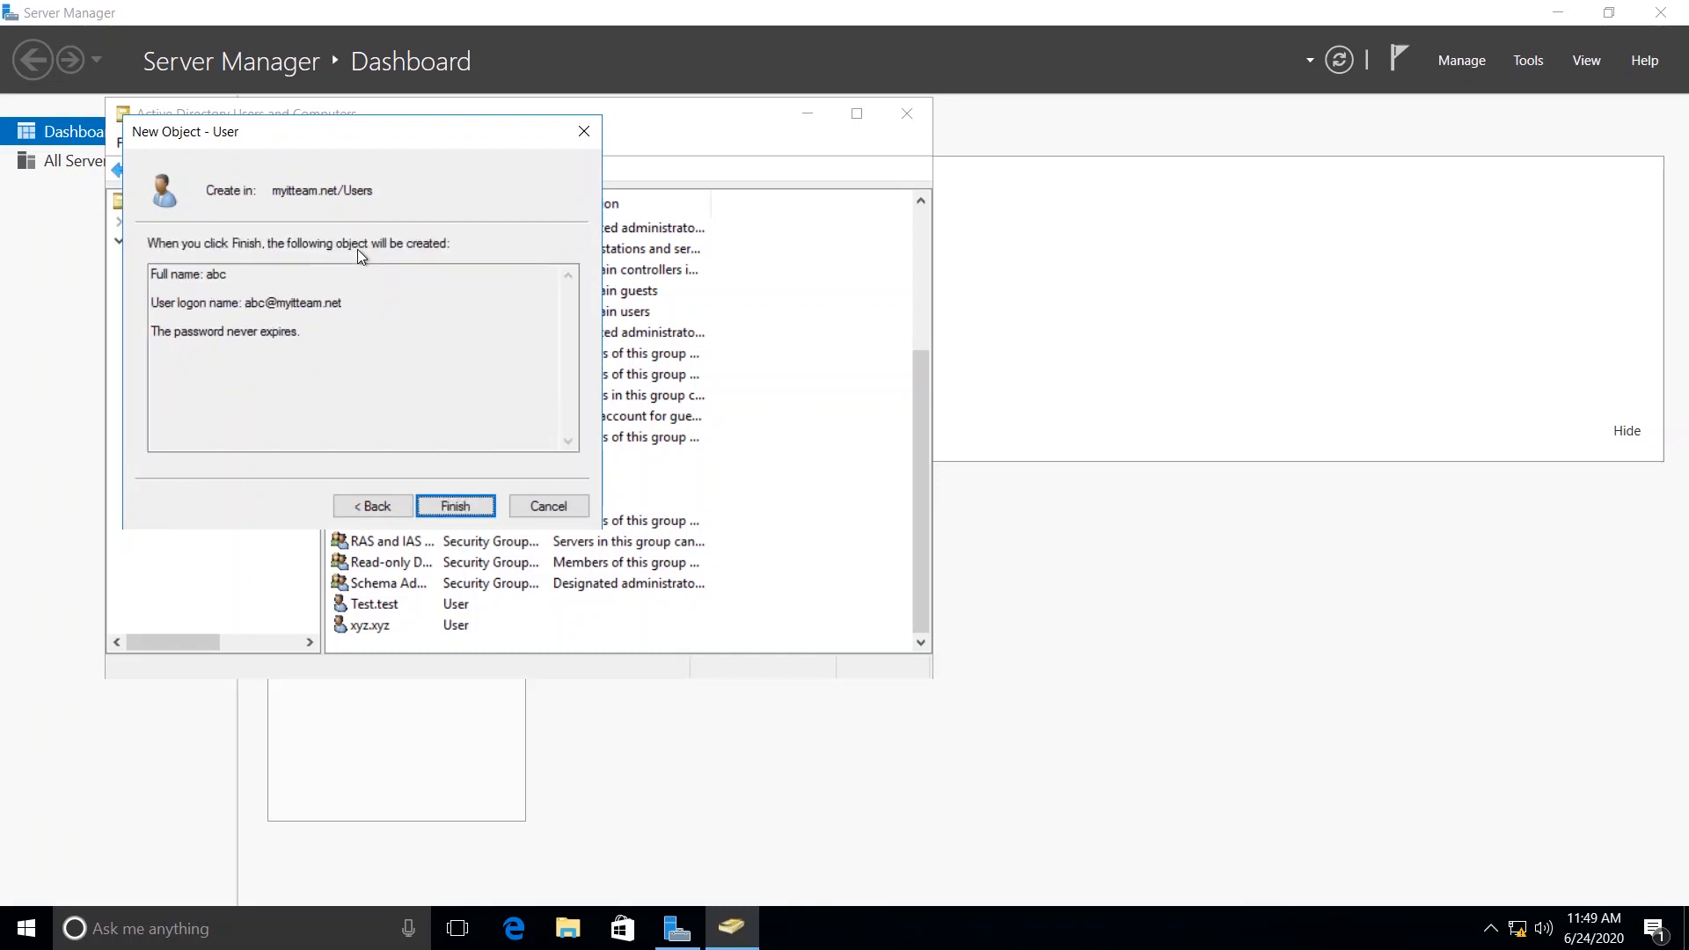
key(Return)
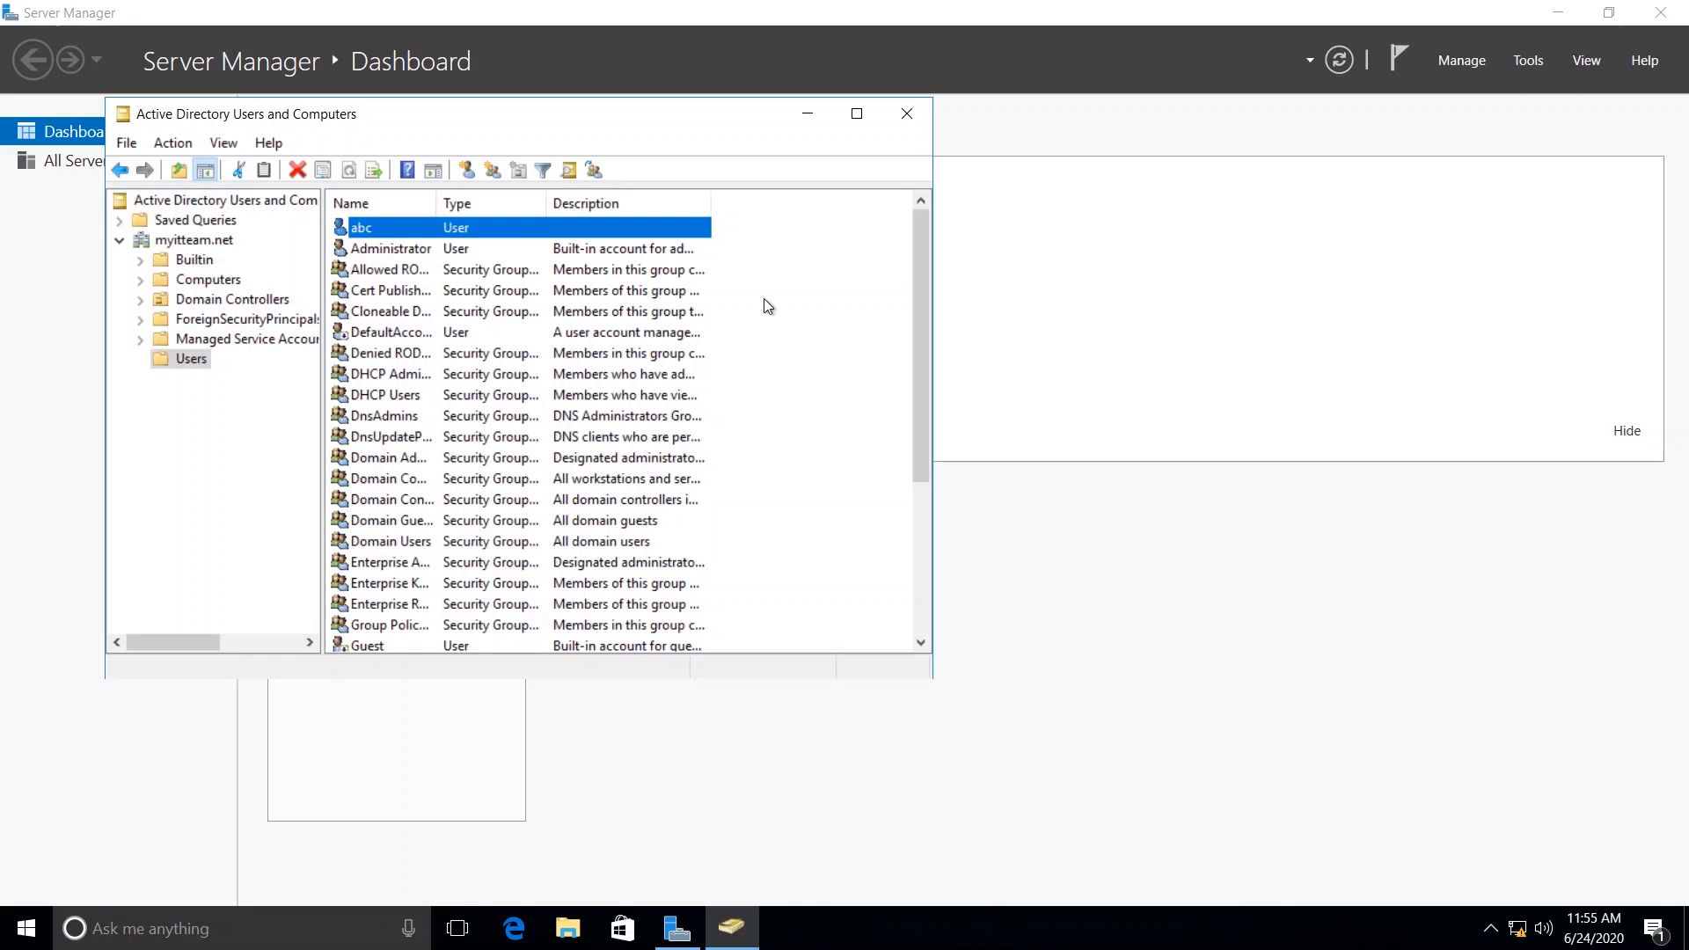
Minimize the Win10 virtual machine's connection window.
mouse_move(1068, 11)
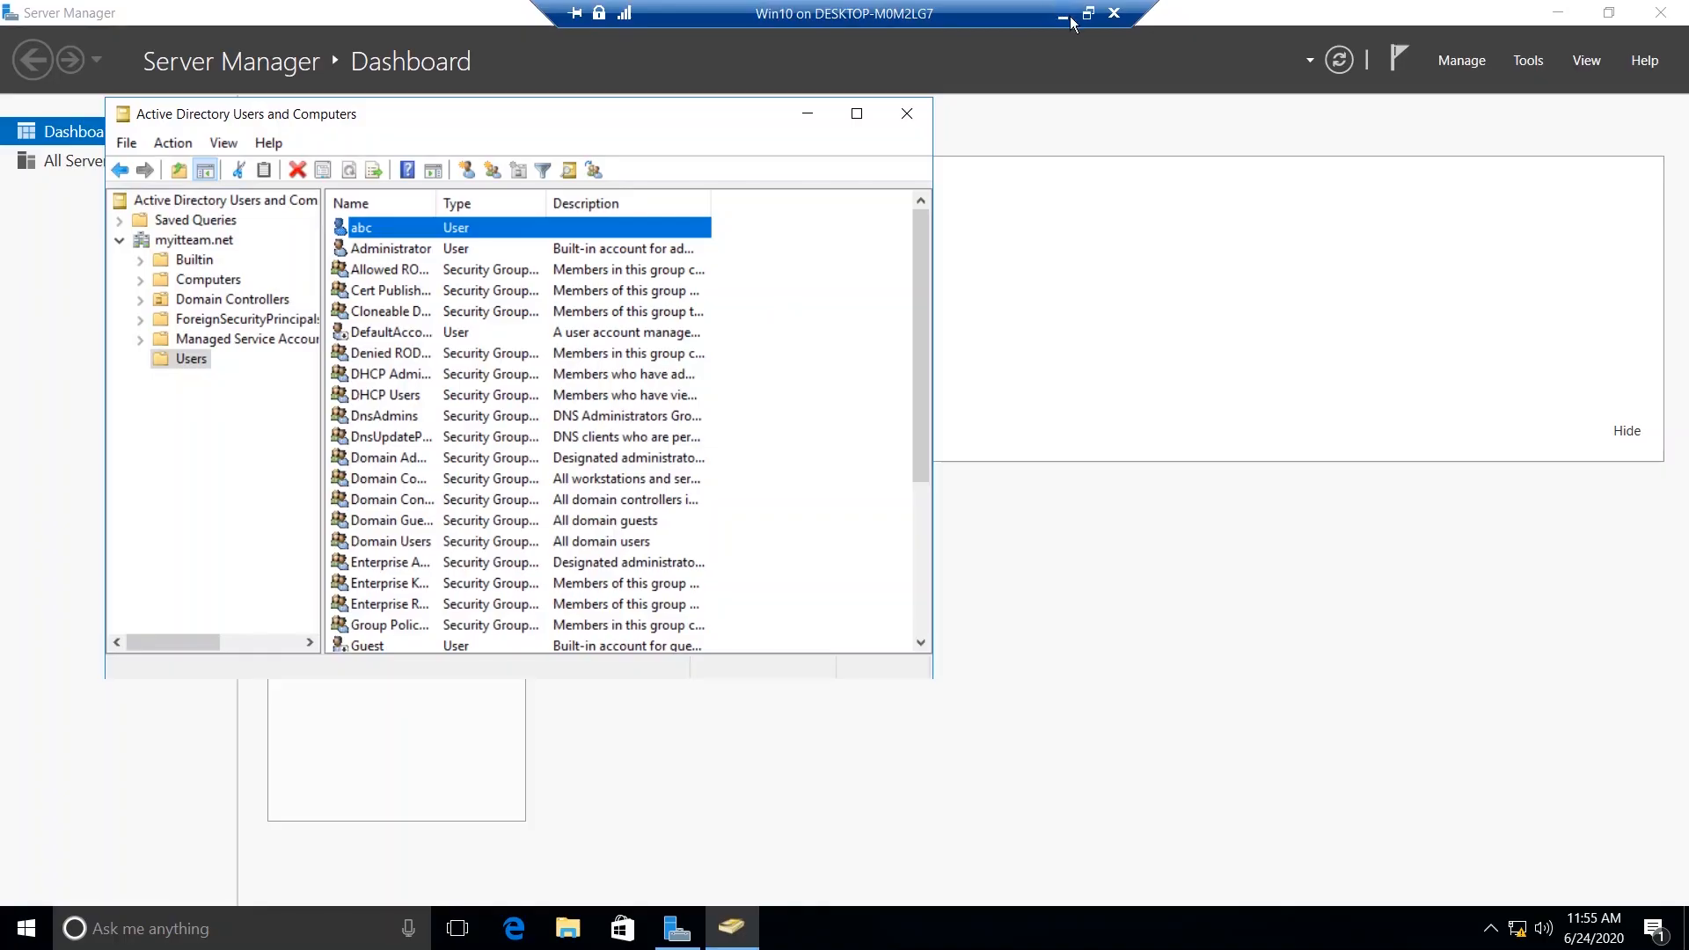